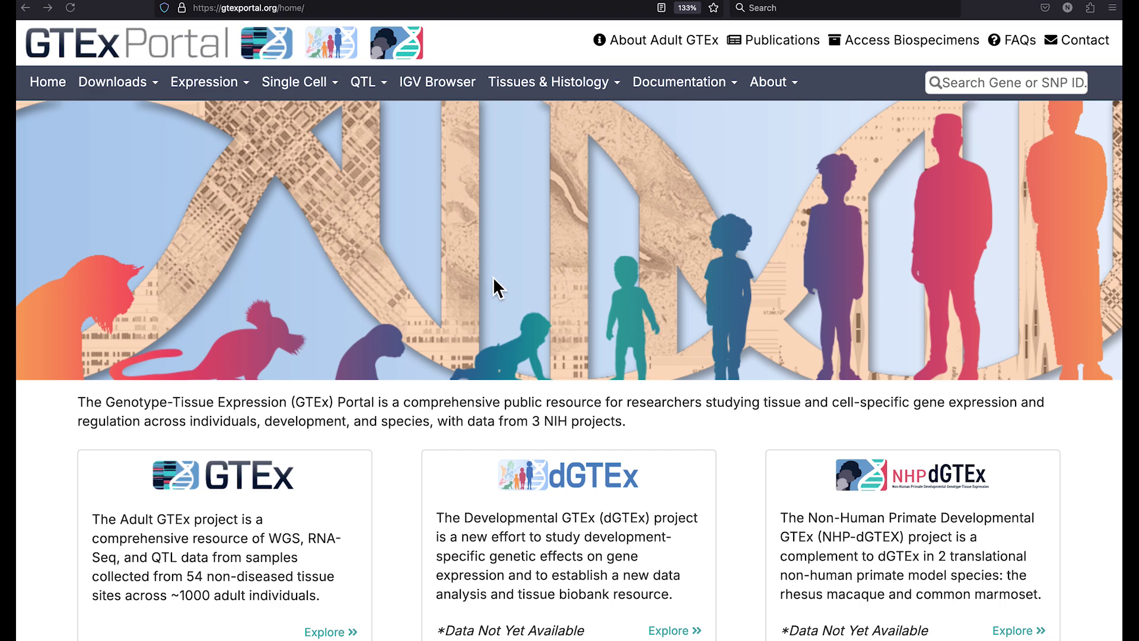
Go from Documentation > API for Data Access to the GTEx API V2 documentation
left_click(700, 94)
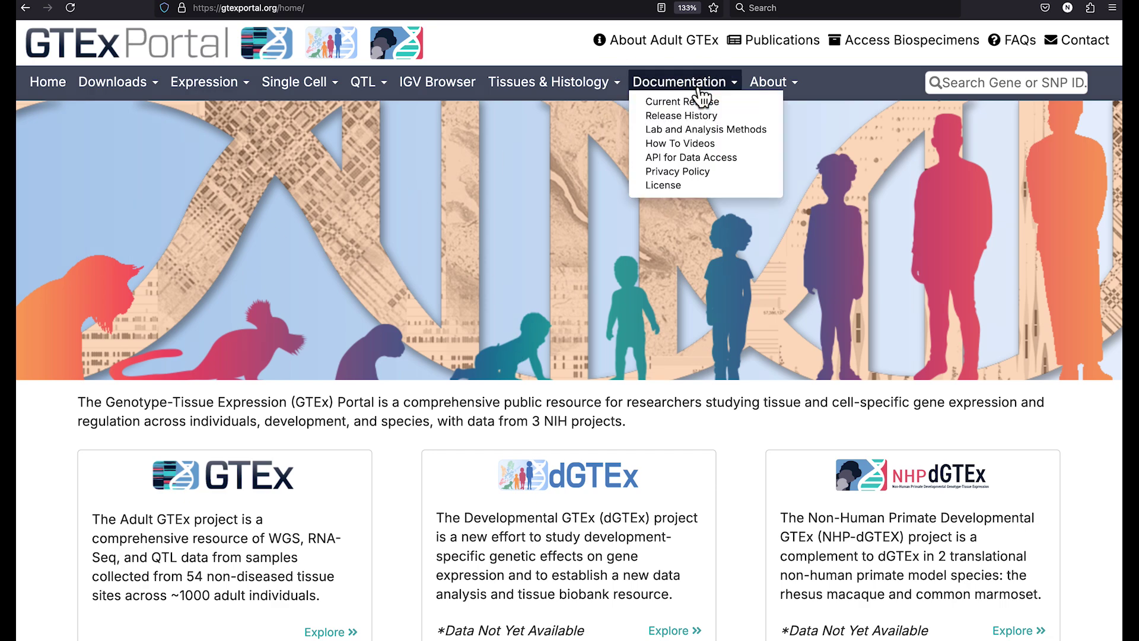
left_click(725, 159)
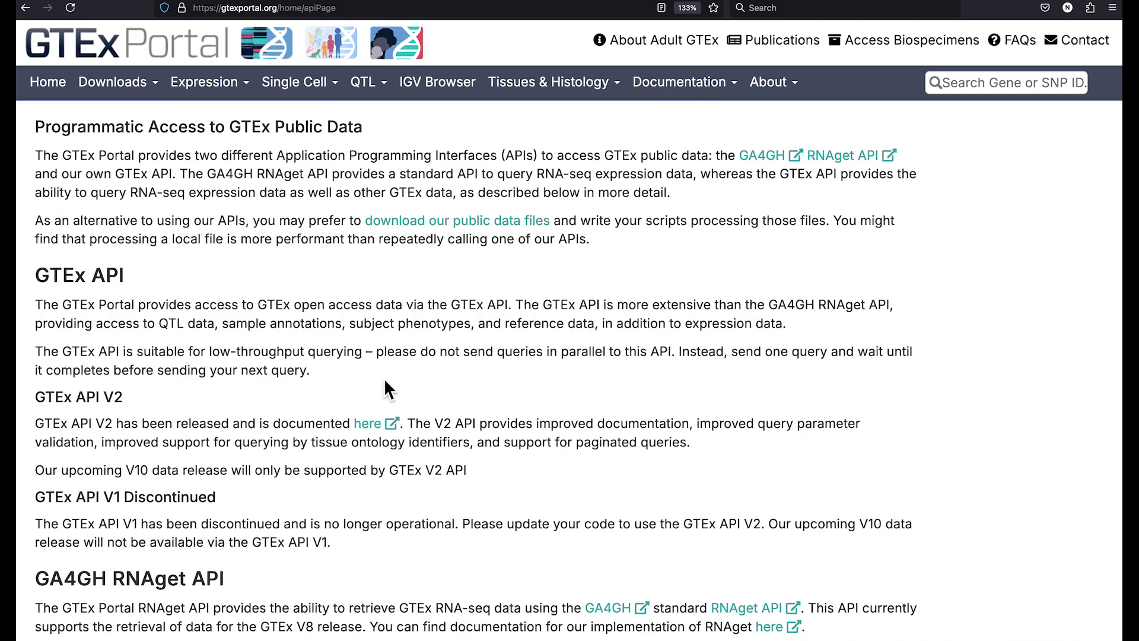
left_click(372, 432)
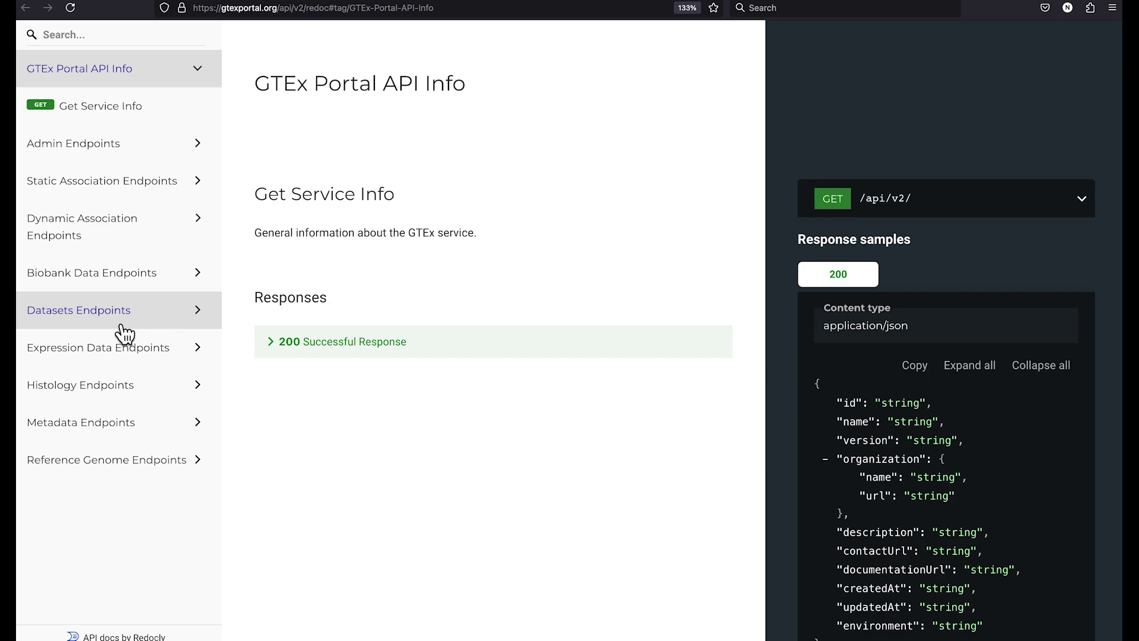
Copy the full request URL of Get Gene Expression under Expression Data Endpoints
left_click(92, 350)
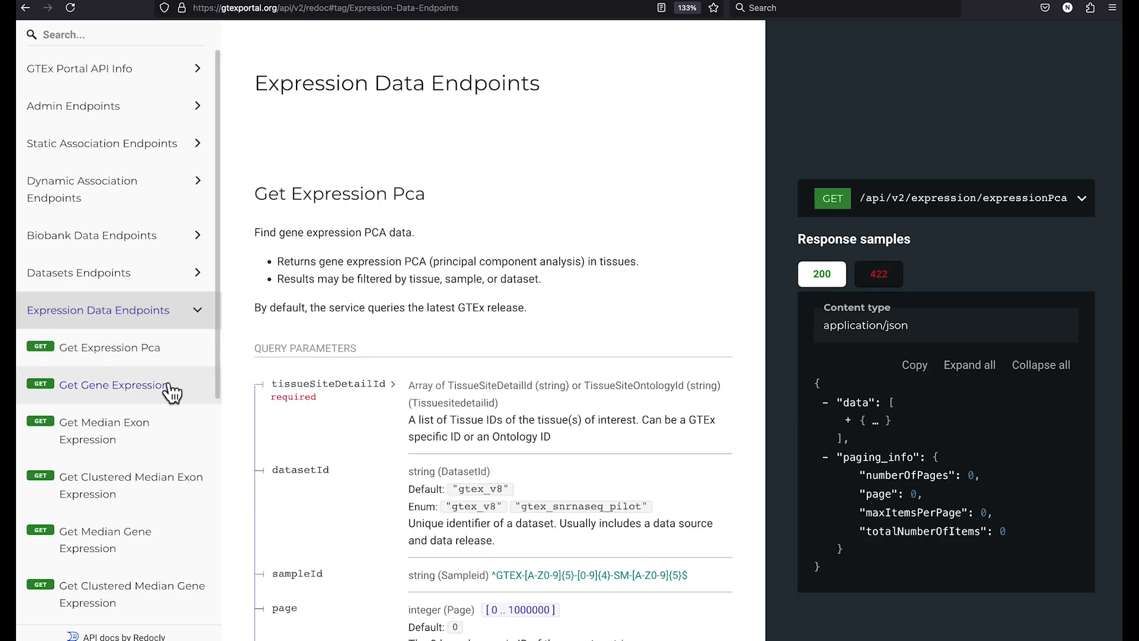
left_click(149, 394)
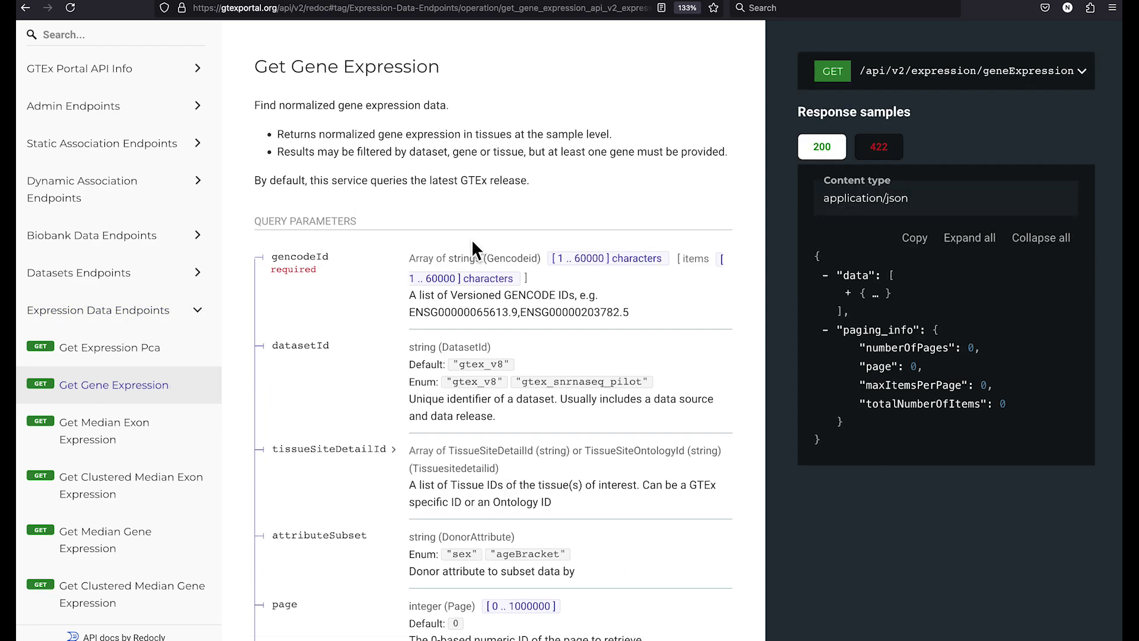
left_click(992, 87)
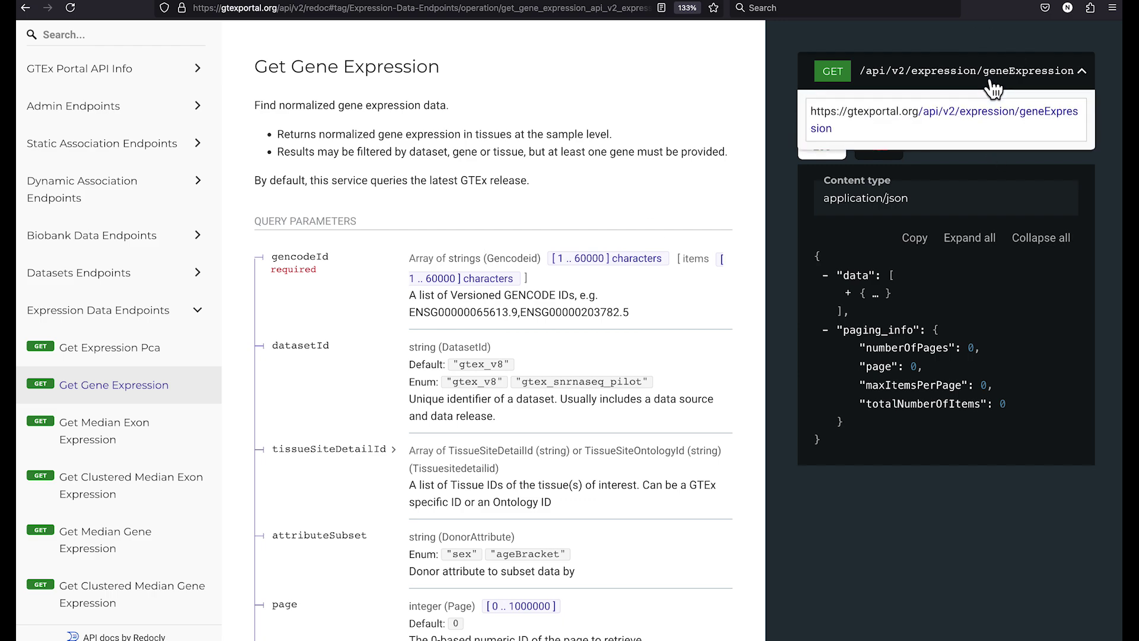
left_click(890, 140)
right_click(880, 115)
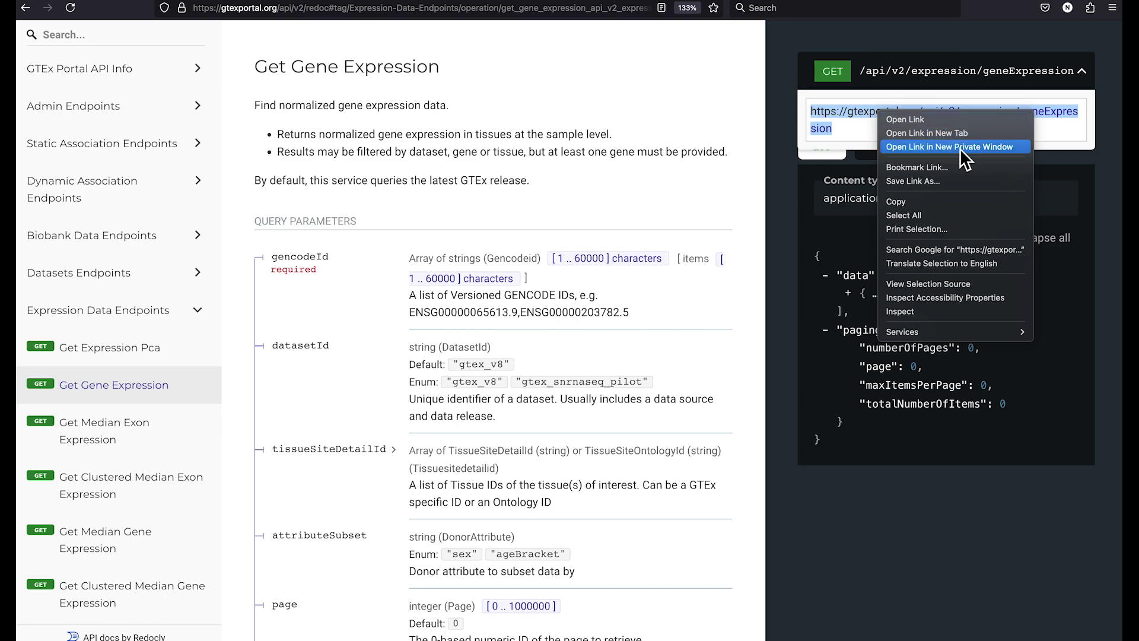
left_click(938, 206)
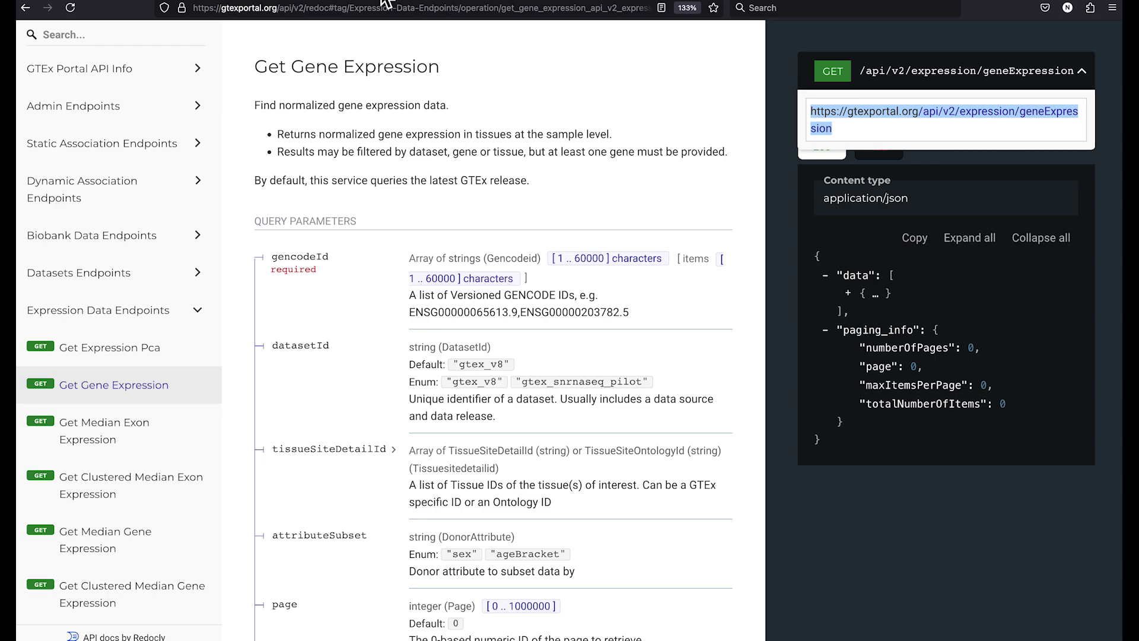
Load the copied geneExpression URL in a private window, getting the gencodeId-required error
key("ctrl+shift+p")
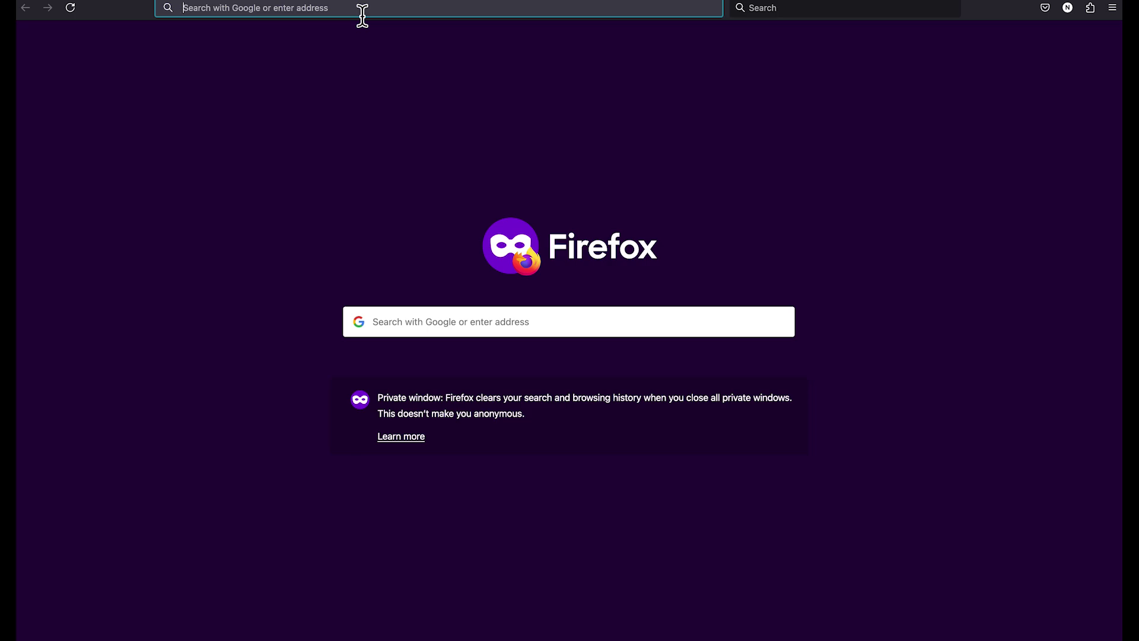
key("ctrl+v")
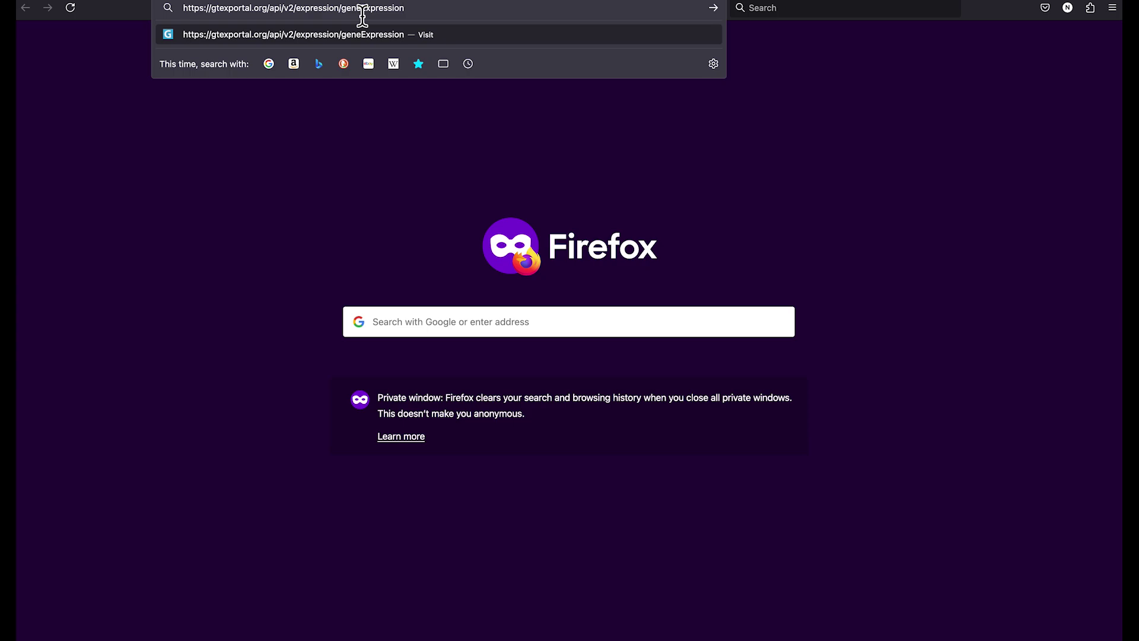
key("Return")
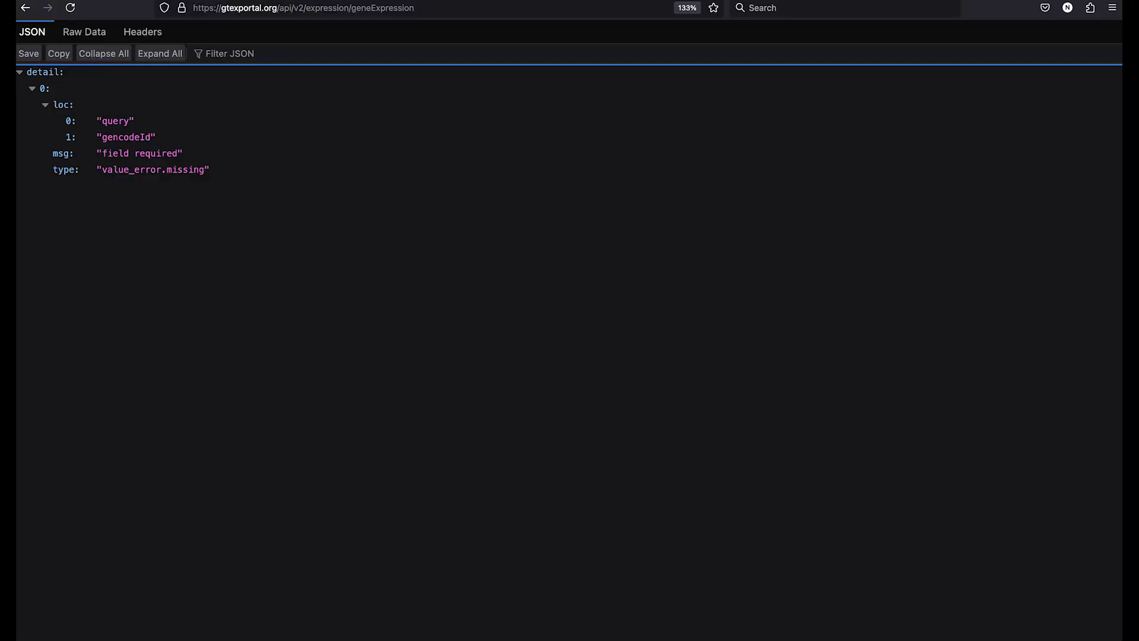
left_click(466, 15)
Append ?gencodeId=ENSG00000171862.10 to the URL and load that gene's expression JSON
left_click(486, 15)
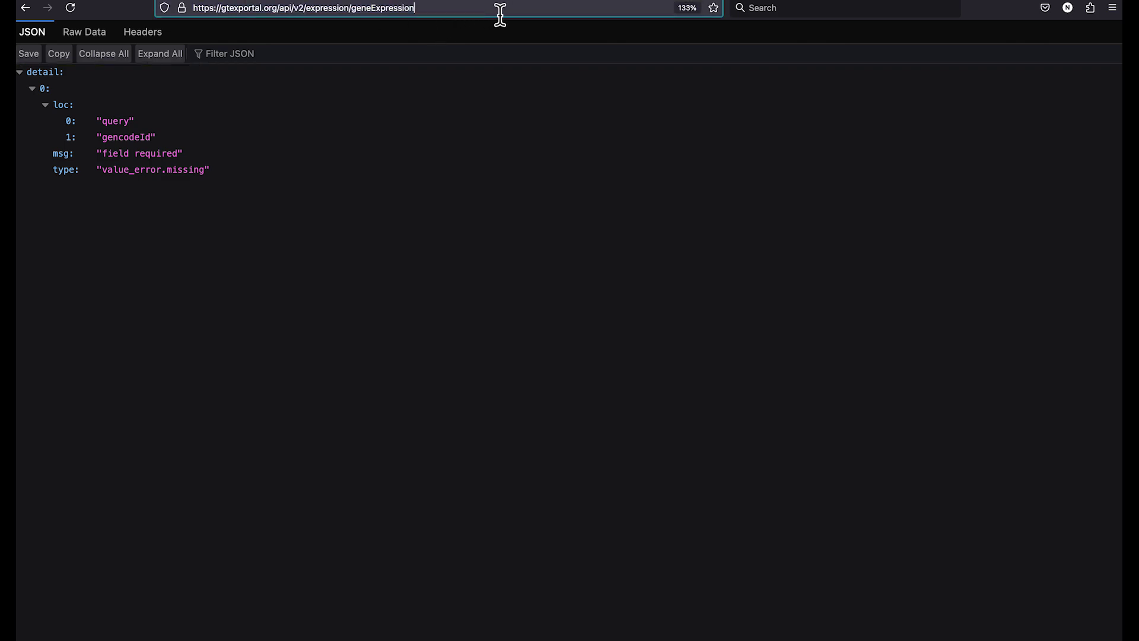
type("?g")
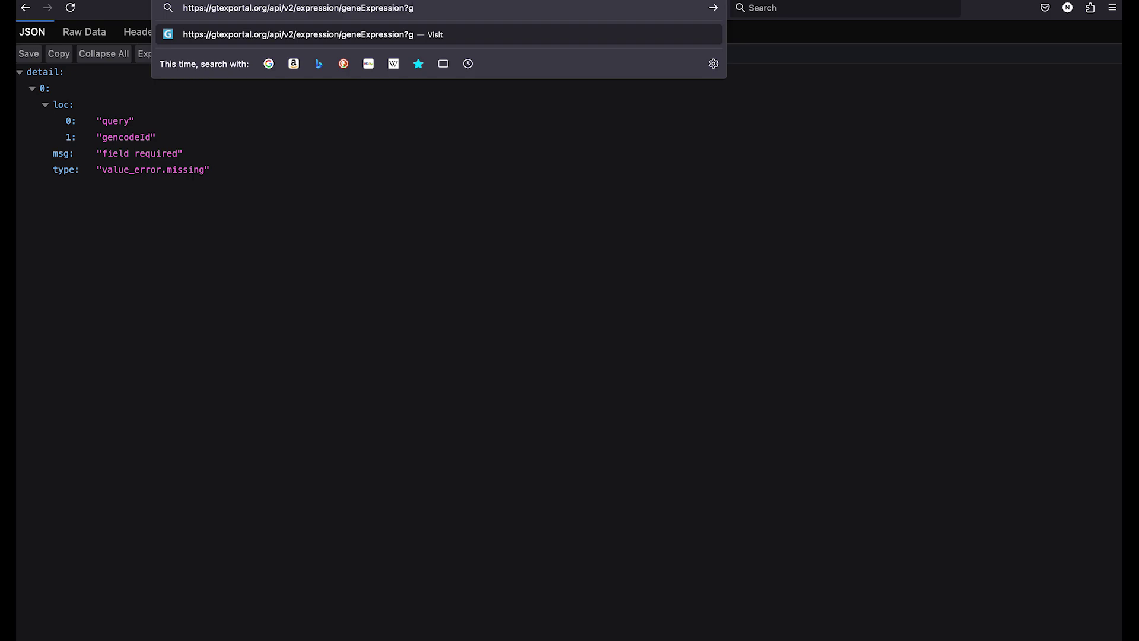
type("encodeId=")
key("Return")
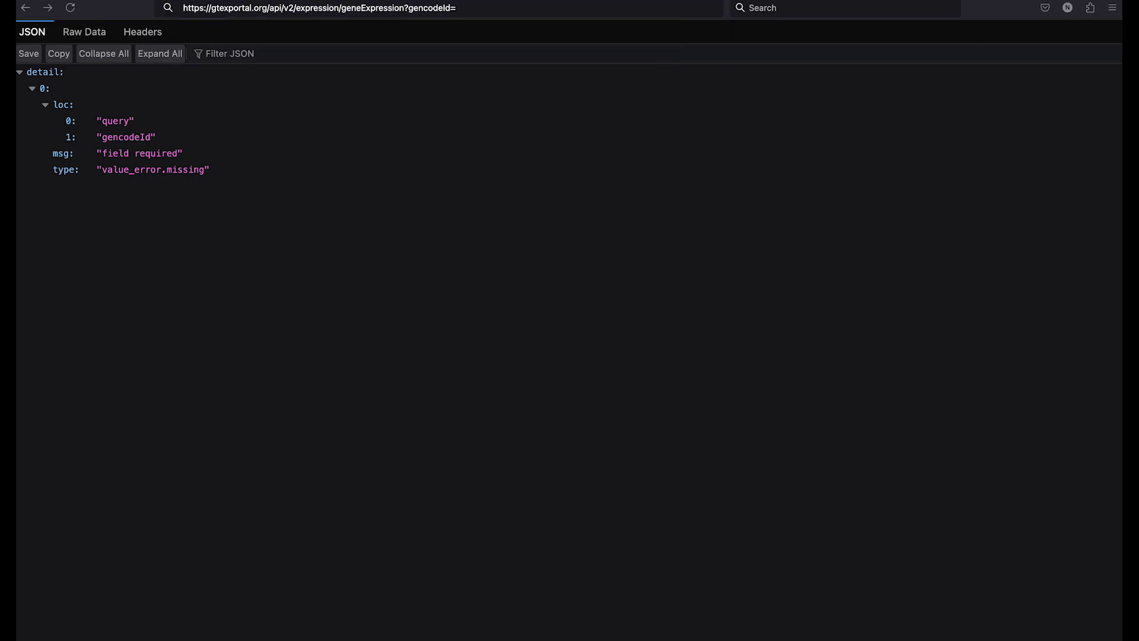
left_click(509, 13)
key("super+v")
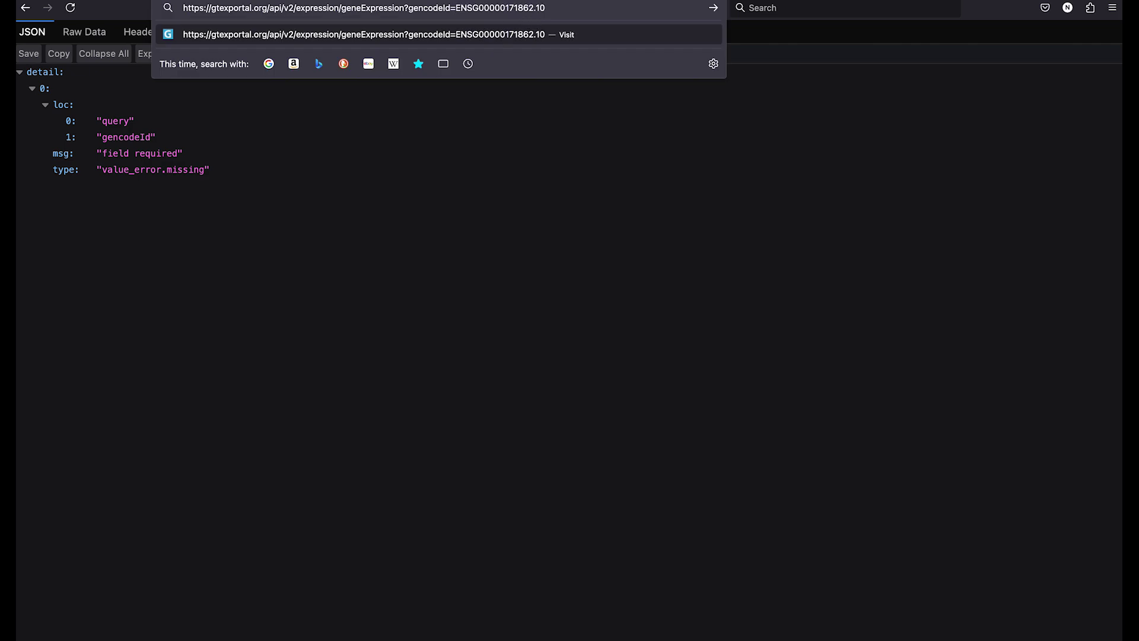
key("Return")
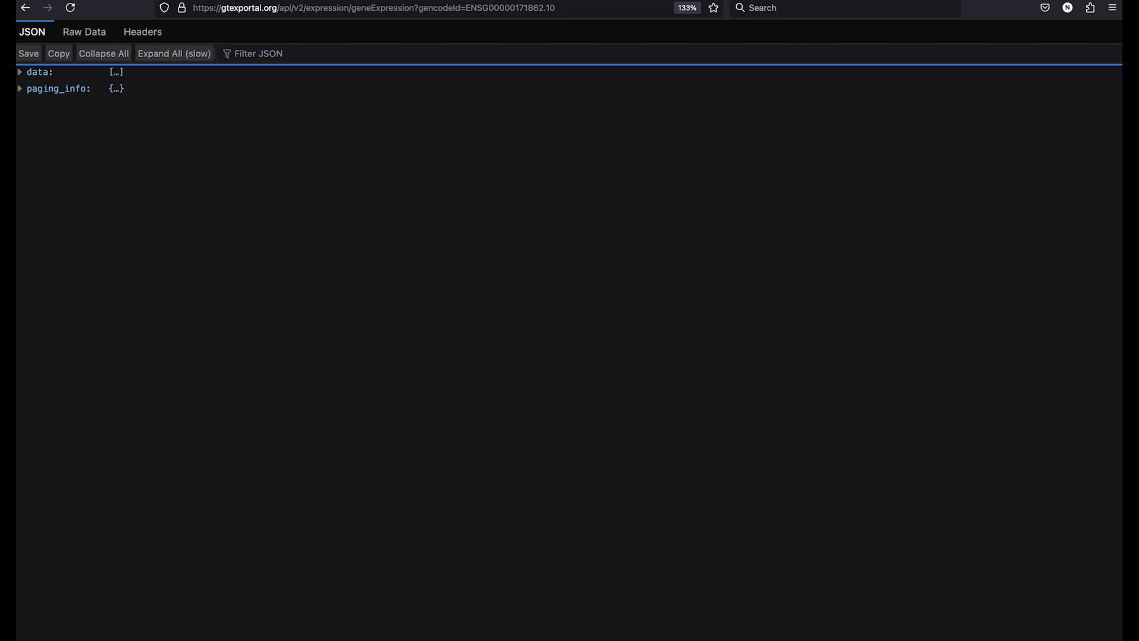
Expand paging_info (54 items, 1 page) and the data array in the JSON viewer
key("Down")
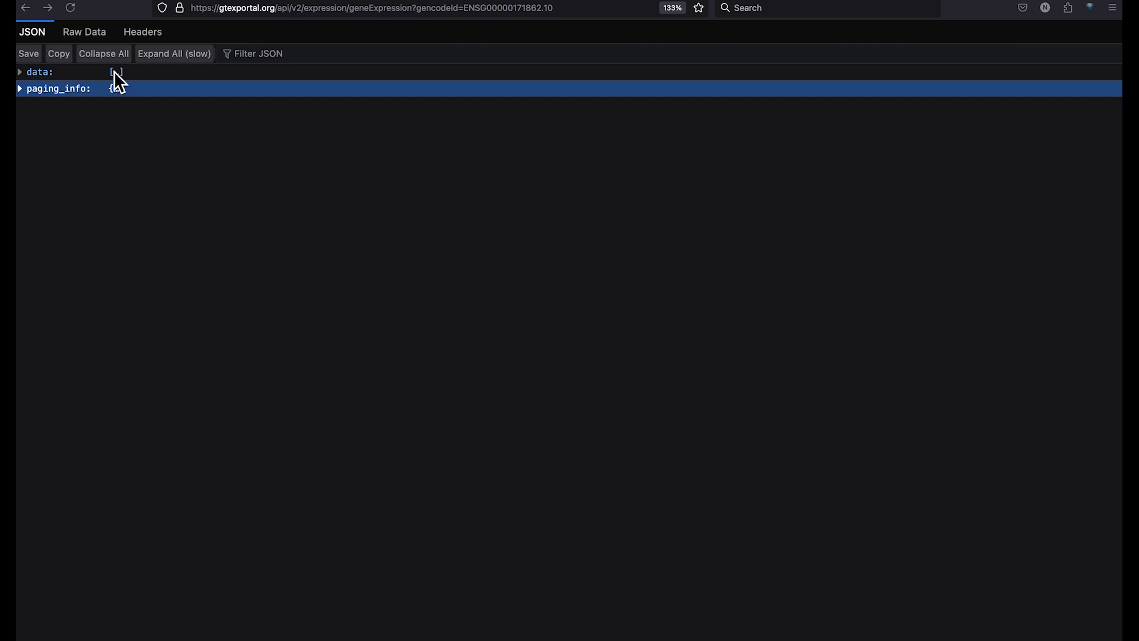
left_click(75, 95)
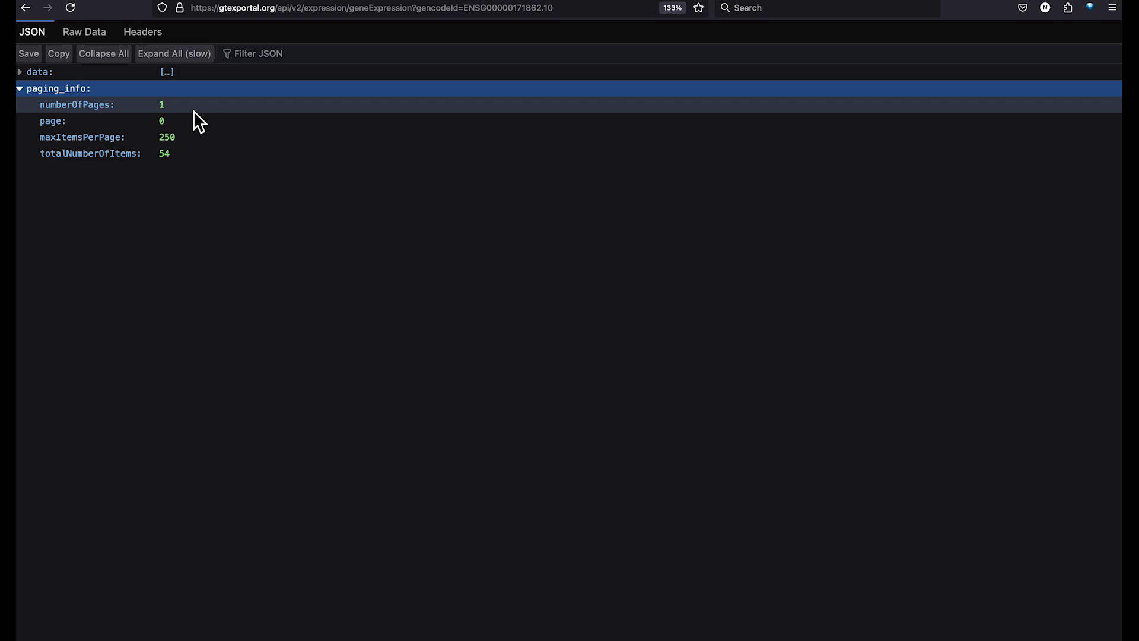
left_click(45, 74)
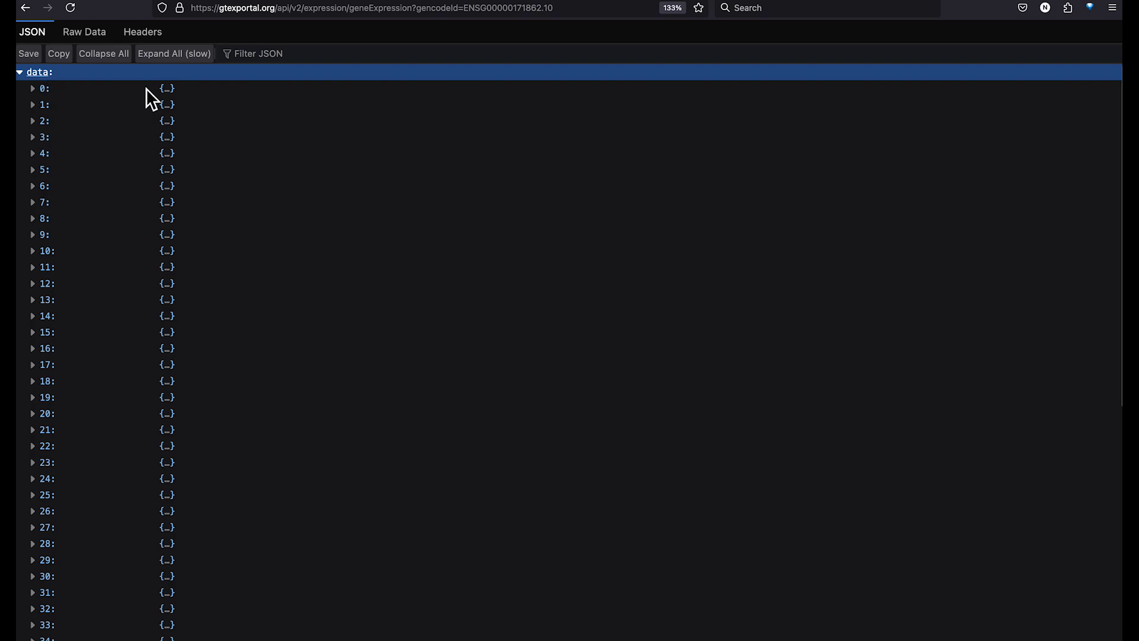
Expand data entry 0 to show its Thyroid PTEN record and TPM values, then go back
scroll(334, 196, "down", 6)
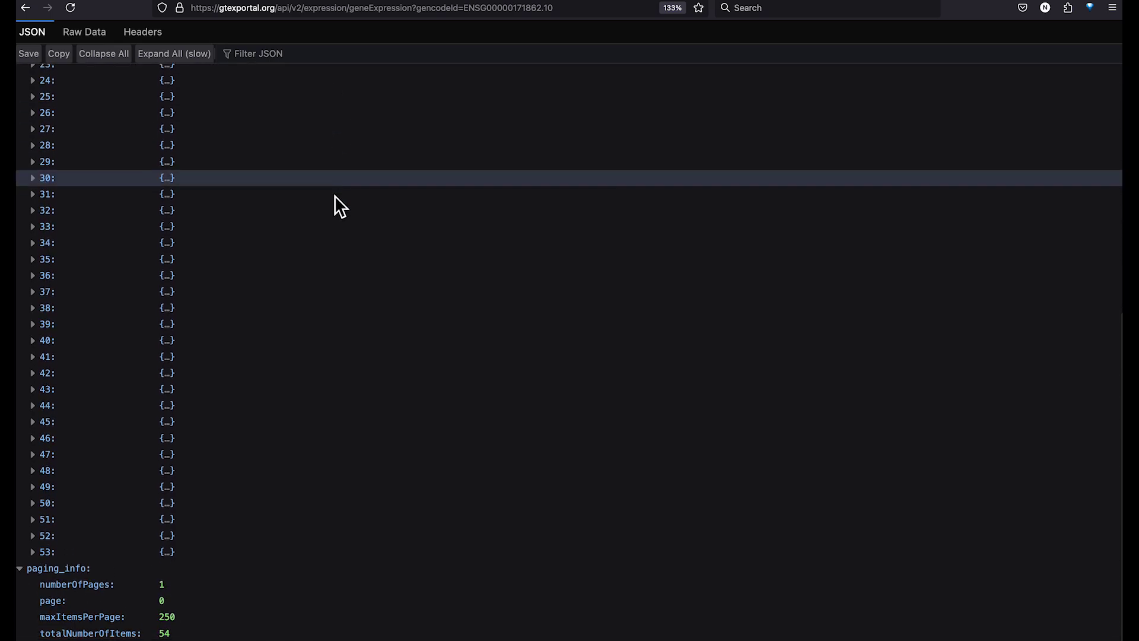
scroll(335, 194, "up", 6)
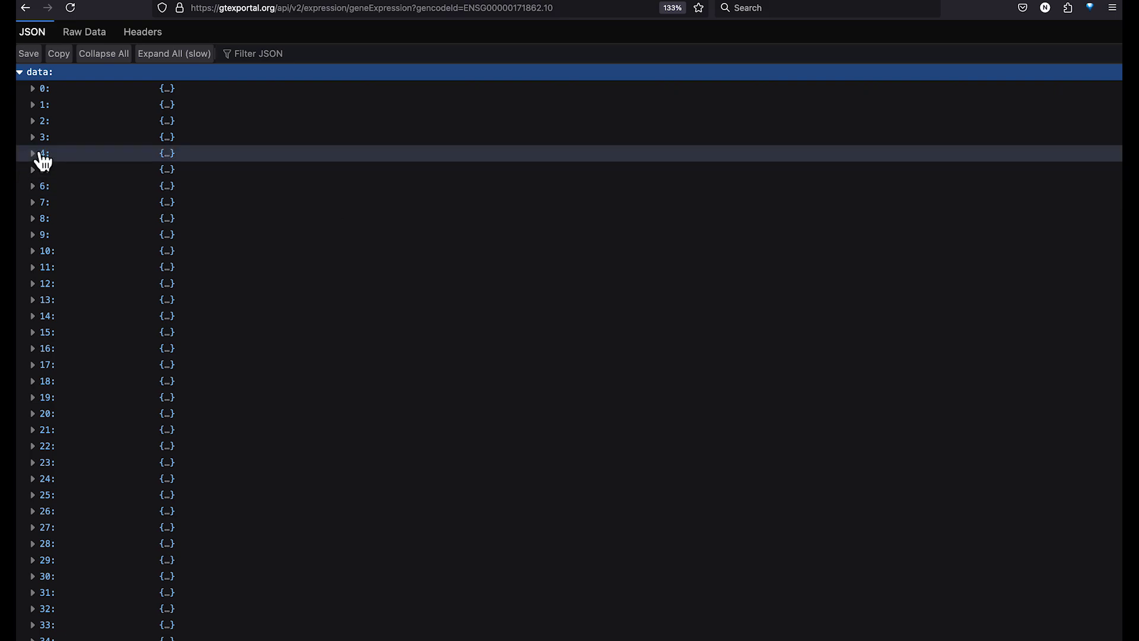
left_click(43, 98)
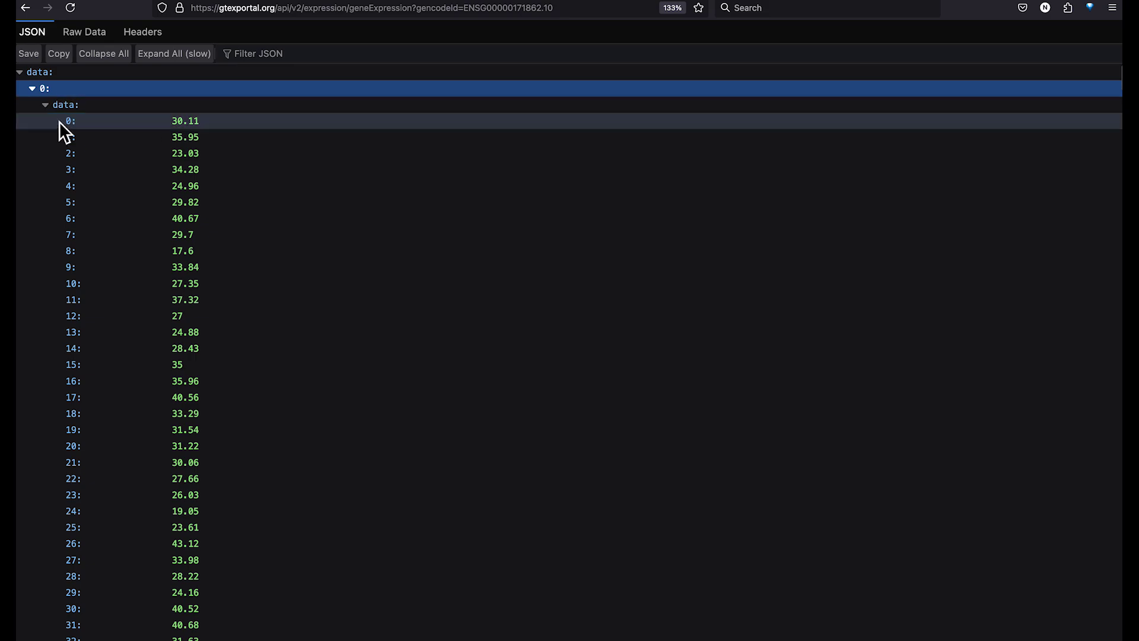
left_click(62, 107)
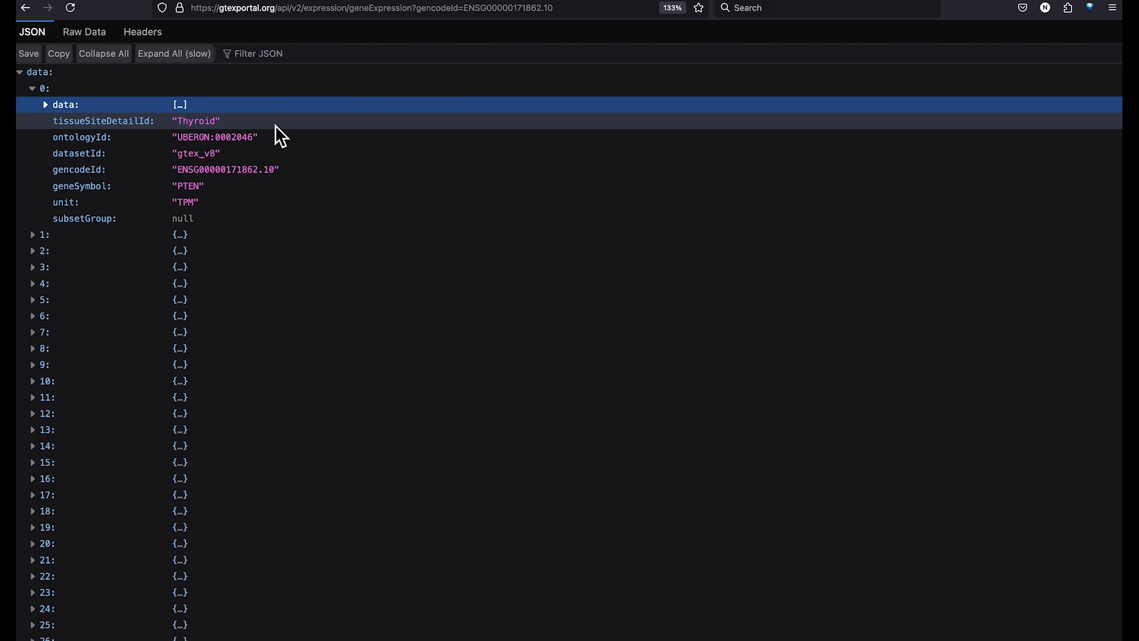
left_click(53, 110)
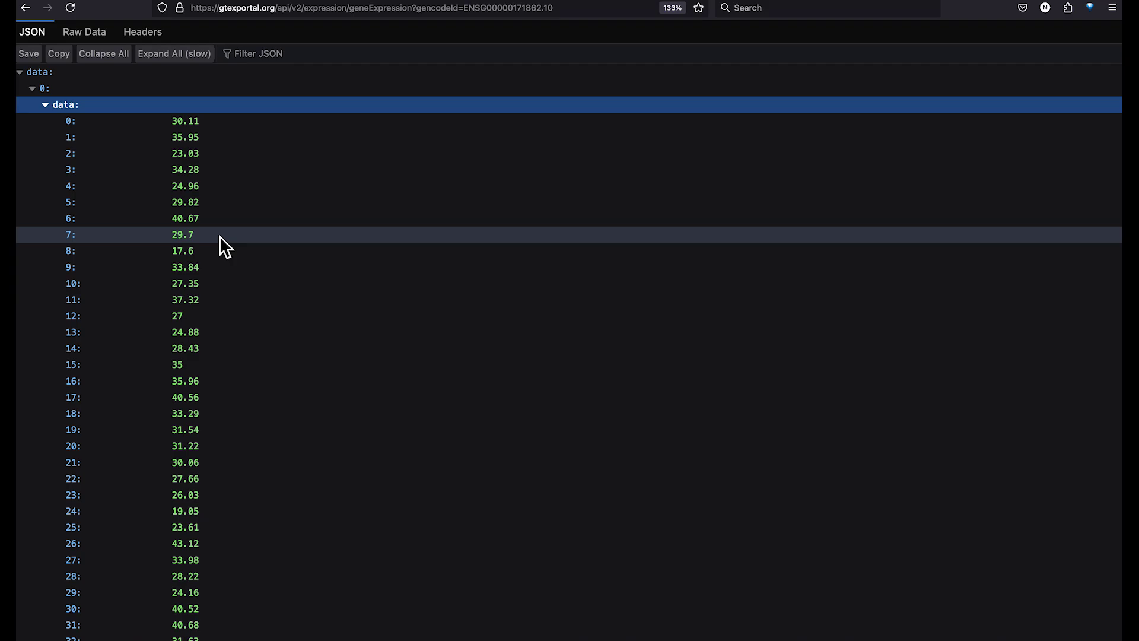
key("alt+Left")
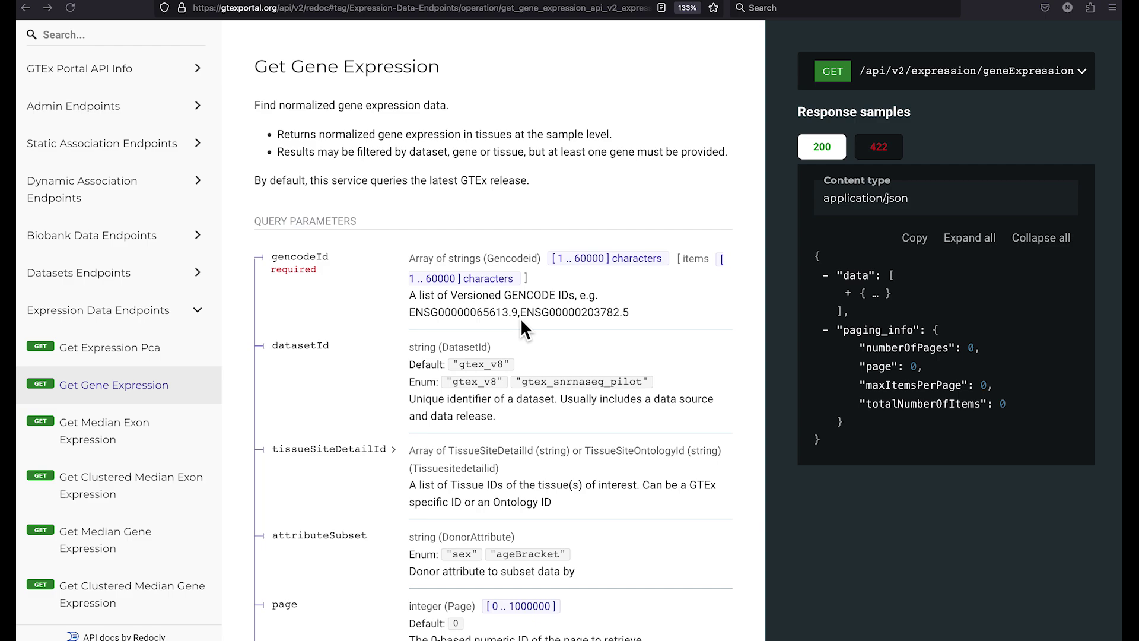
Collapse Expression Data Endpoints and open Reference Genome Endpoints at Get Exons
left_click(196, 313)
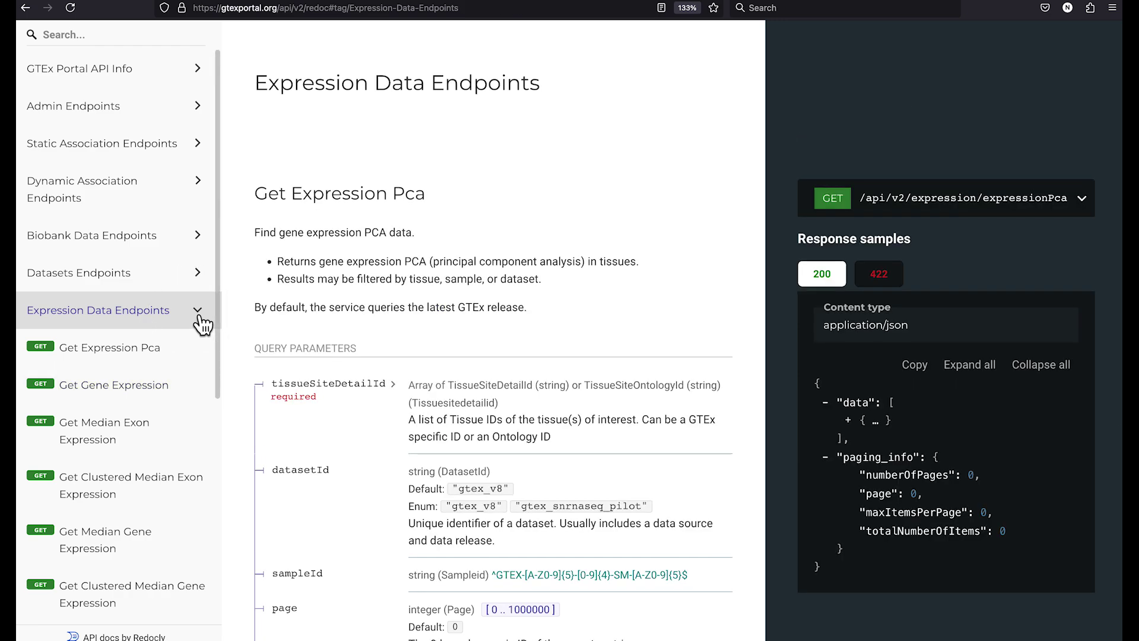
left_click(199, 316)
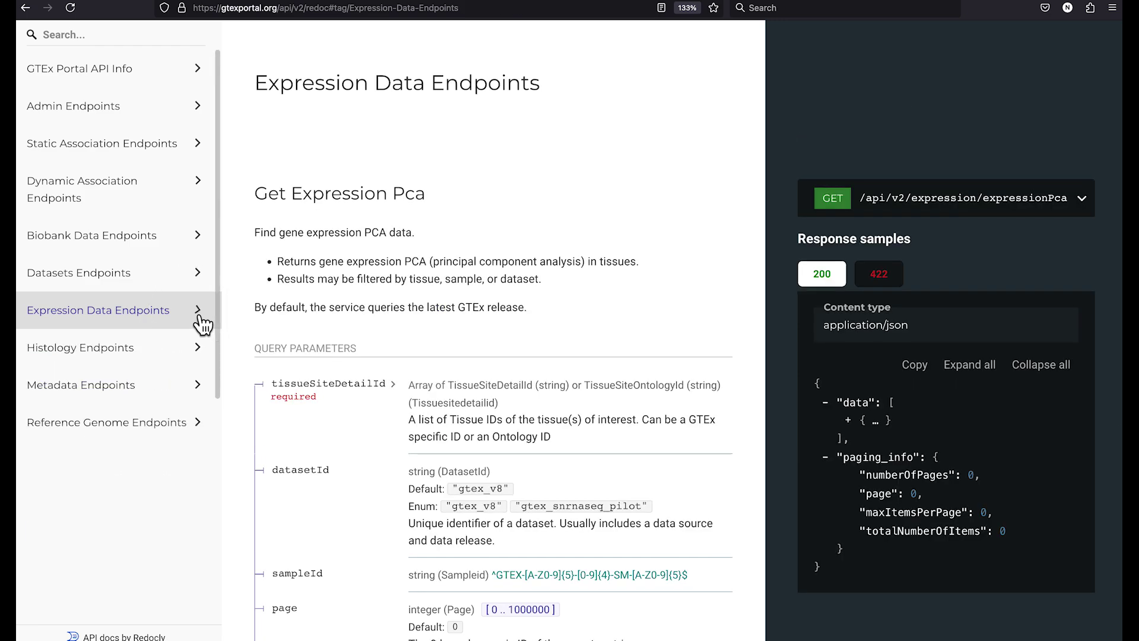
left_click(166, 432)
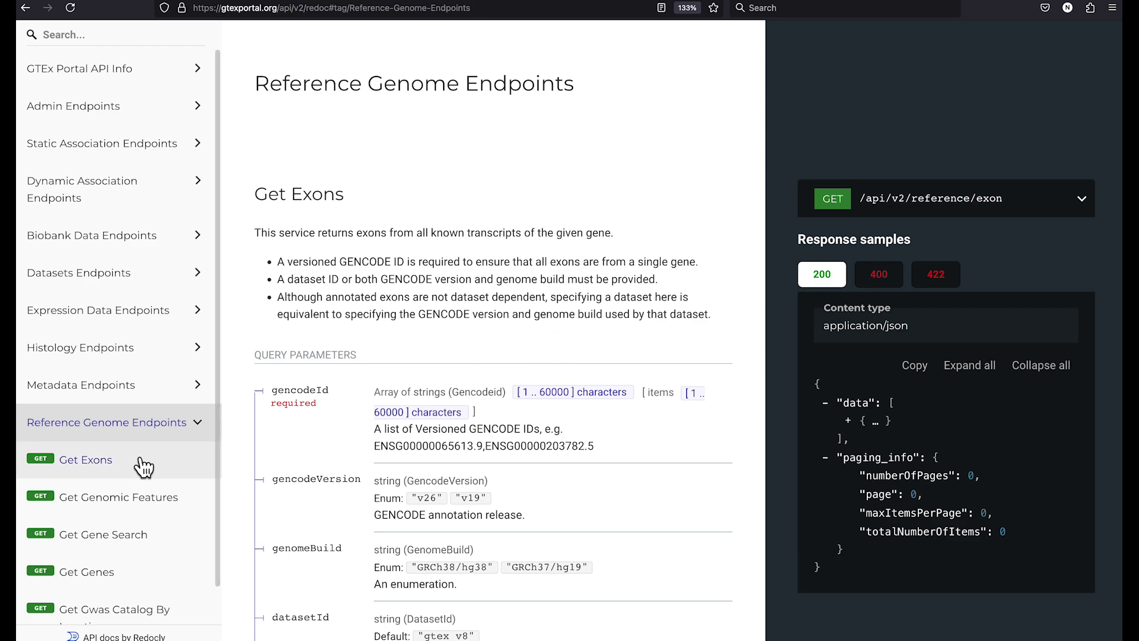
scroll(146, 465, "down", 2)
left_click(114, 519)
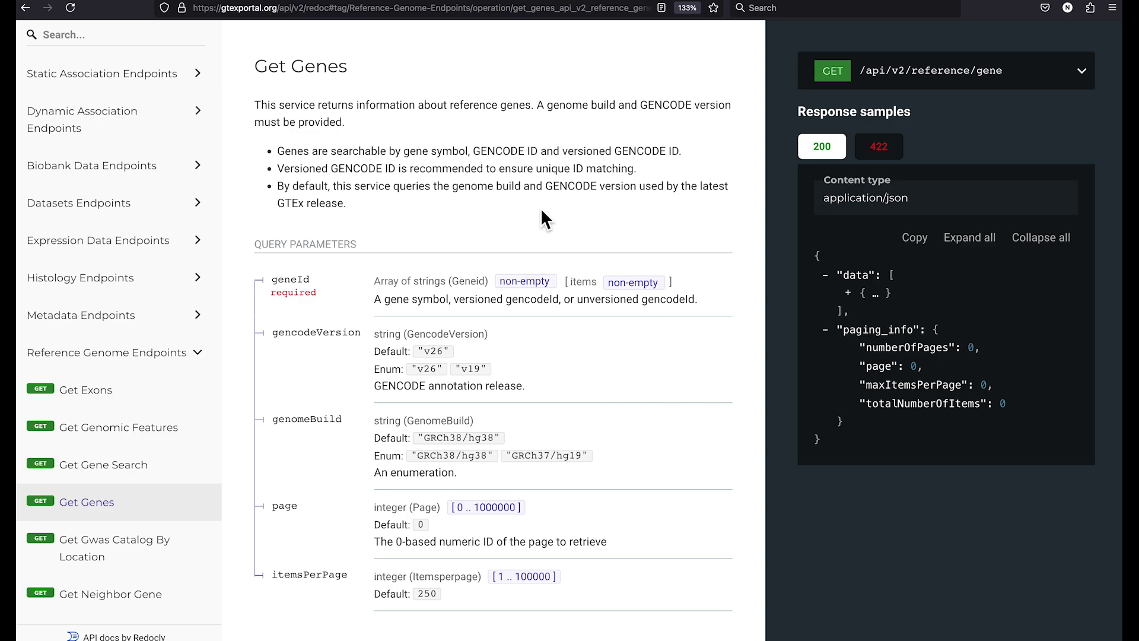
left_click(1089, 76)
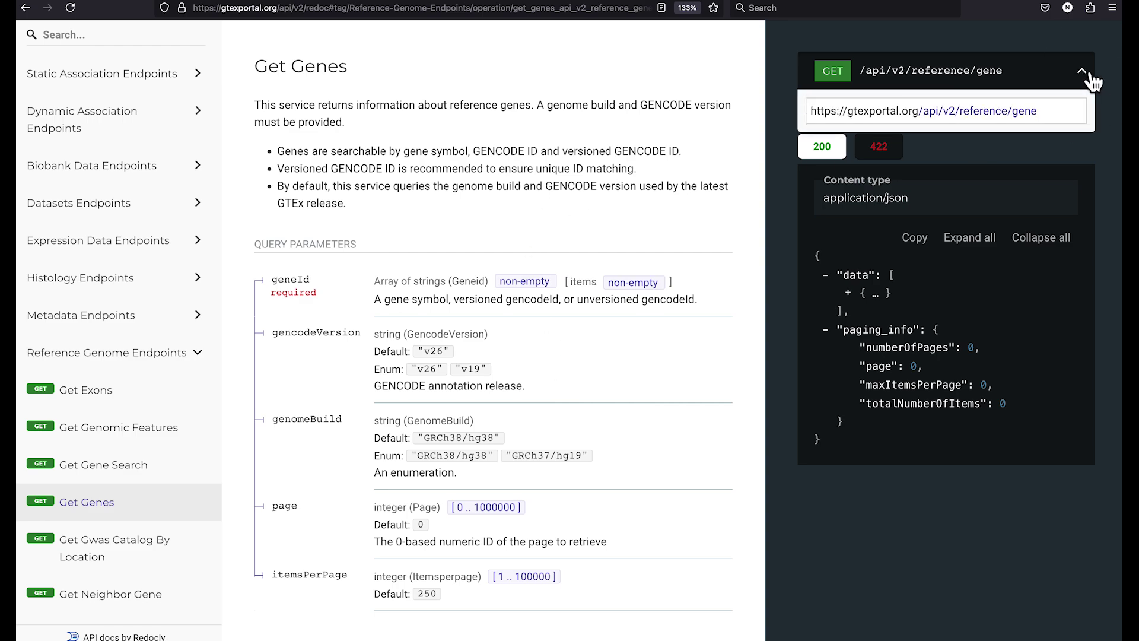
left_click(1051, 125)
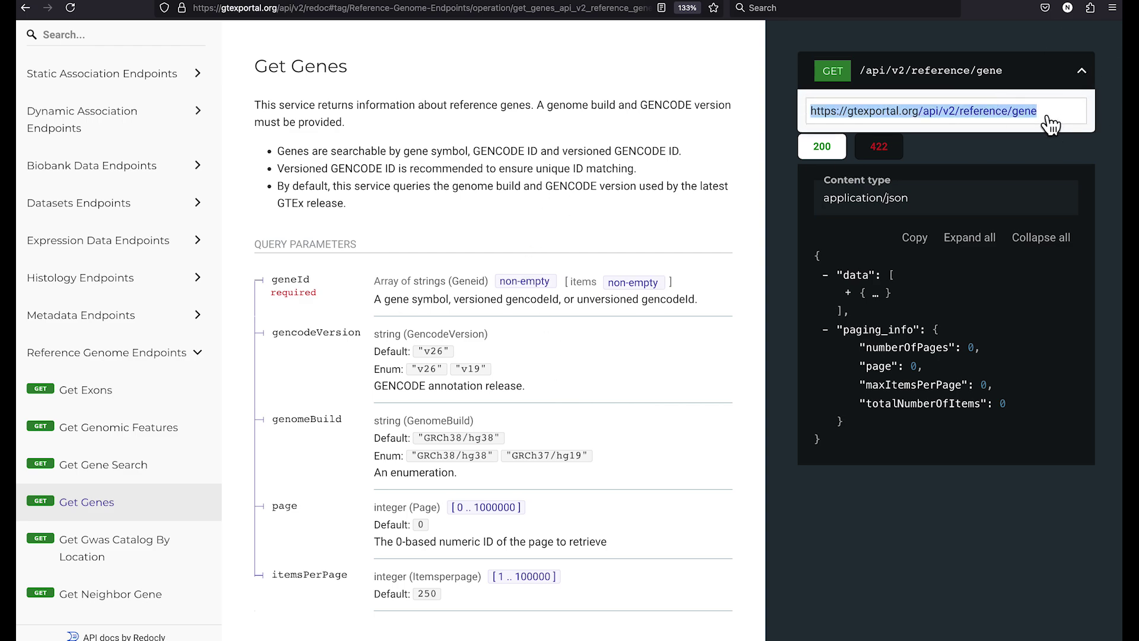
right_click(978, 115)
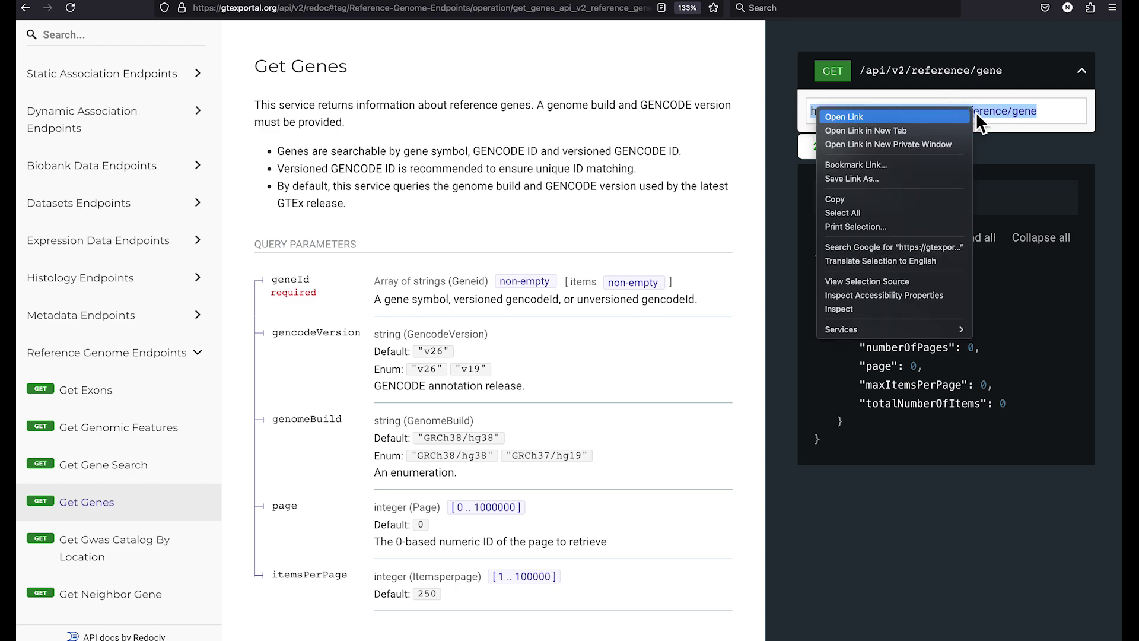
left_click(896, 200)
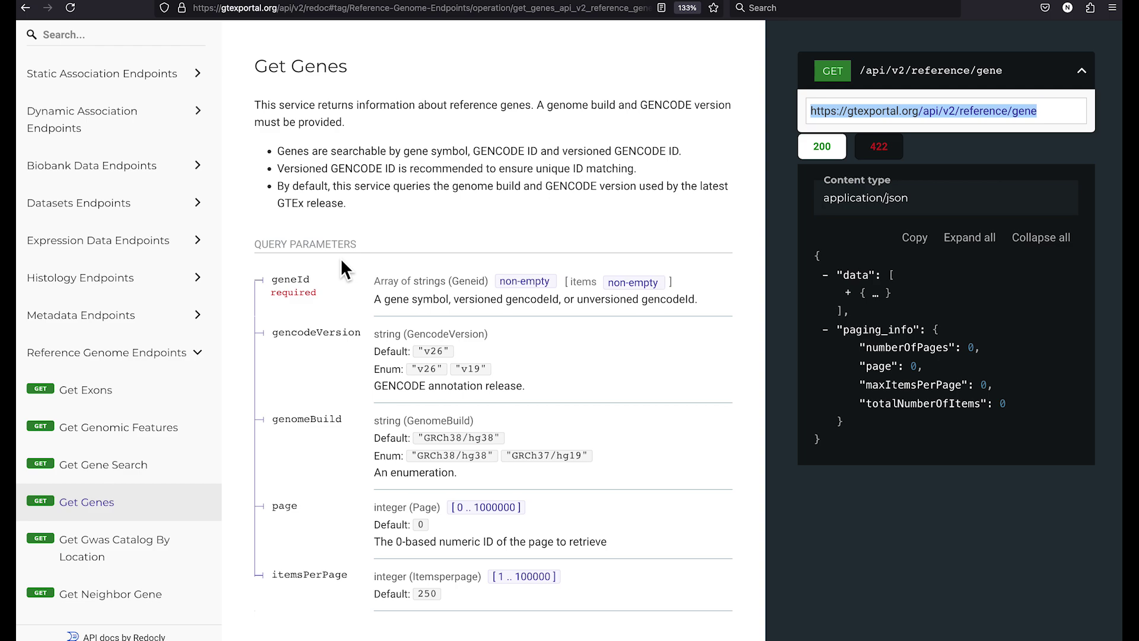
Query the gene endpoint with ?geneId=egfr in a private window, getting gencodeId ENSG00000146648.17
key("super+shift+p")
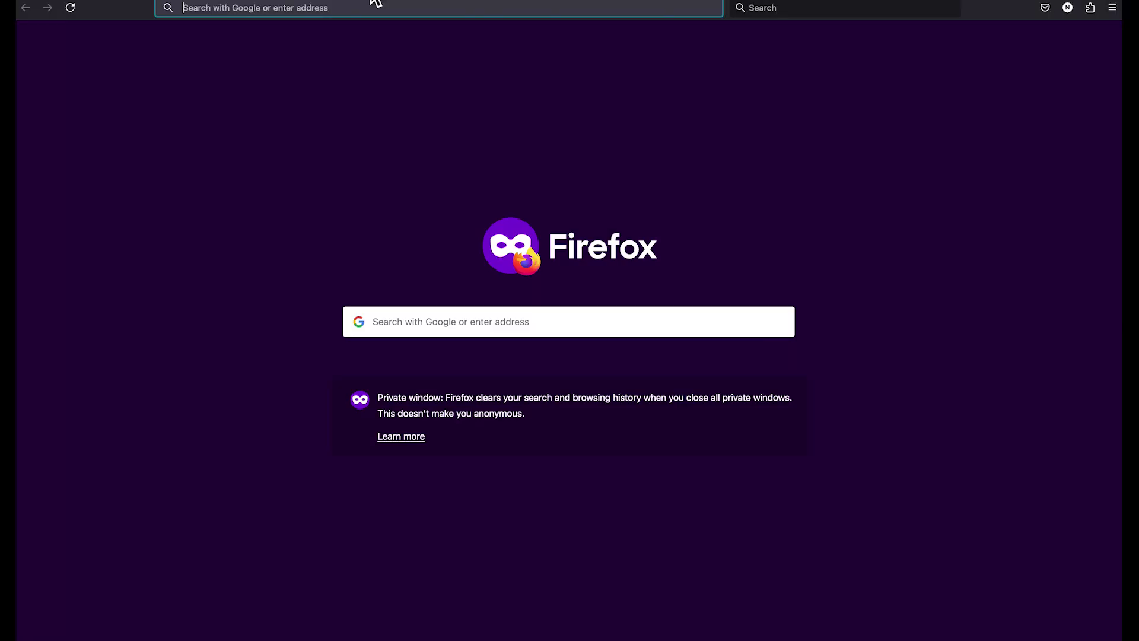
key("super+v")
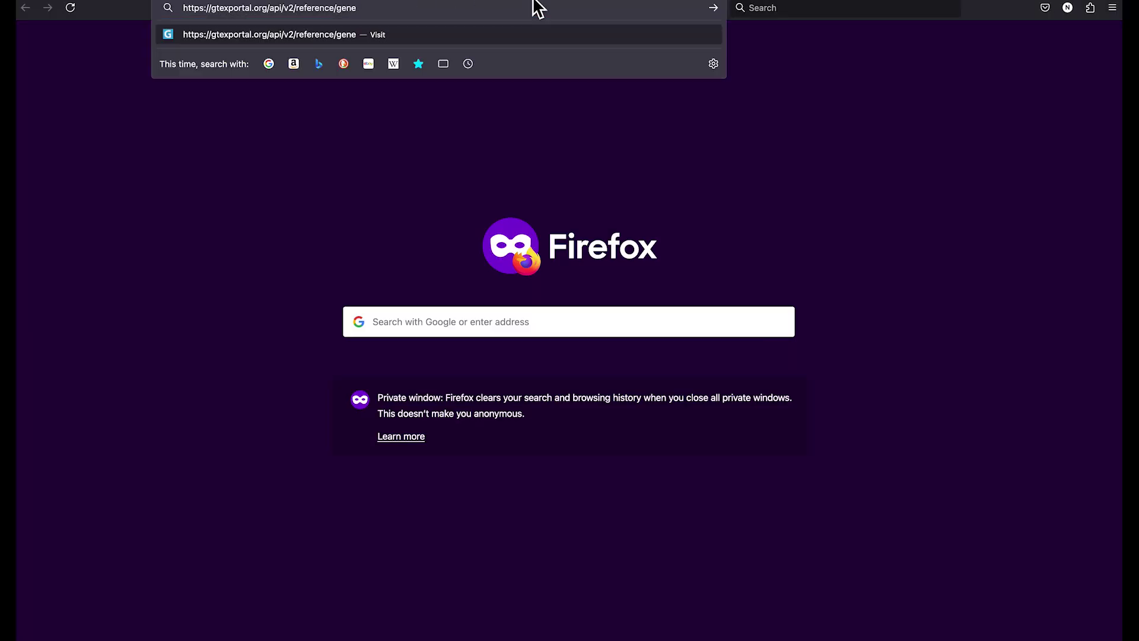
type("?geneId=egfr")
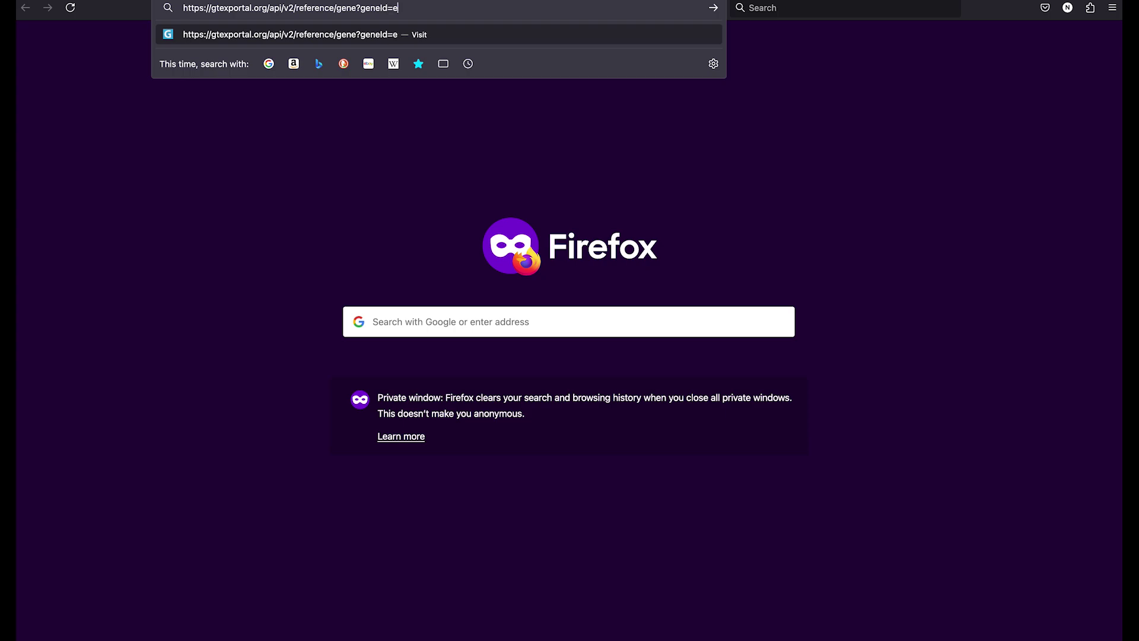
key("Return")
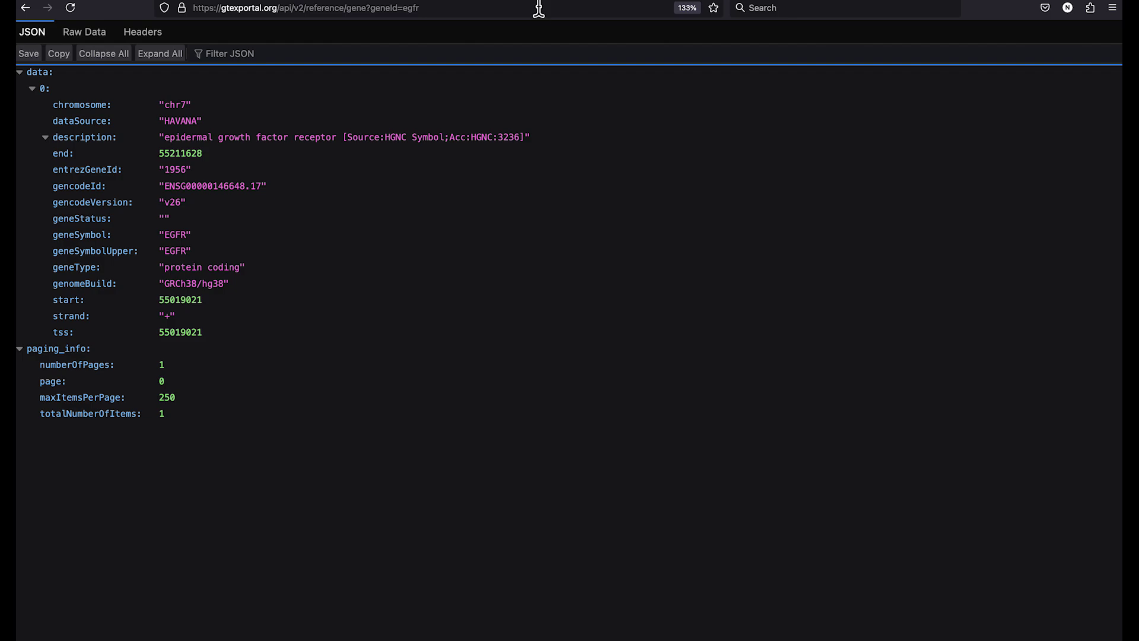
key("alt+Left")
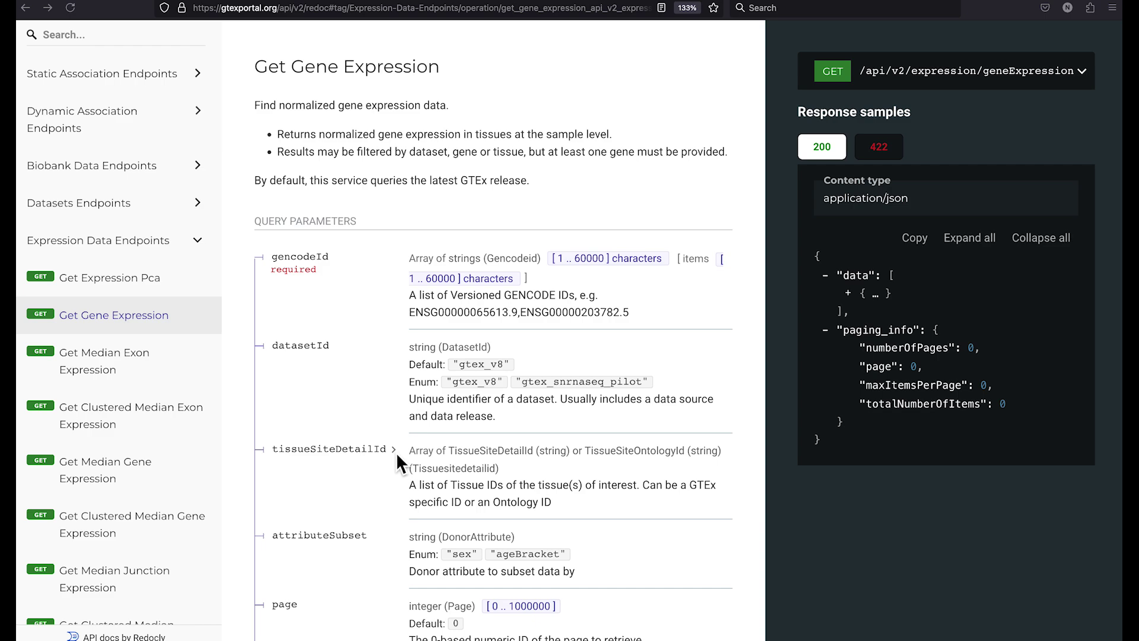
Expand the tissueSiteDetailId enum on Get Gene Expression and scroll through its tissues, including Lung
left_click(294, 450)
left_click(421, 457)
left_click(336, 458)
scroll(482, 454, "down", 3)
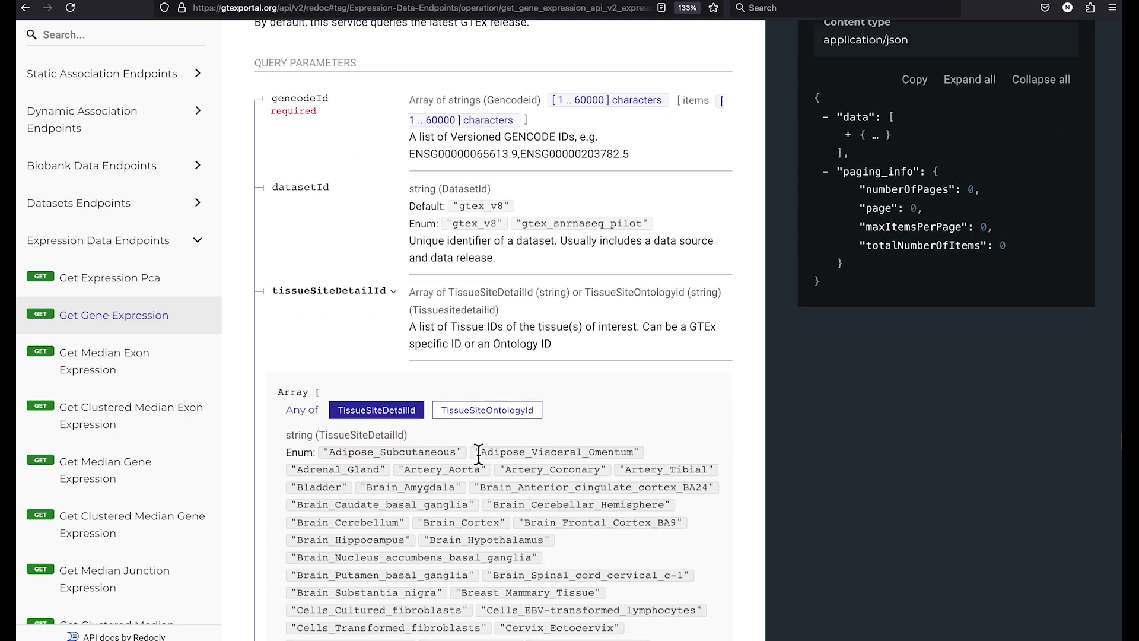
scroll(478, 454, "down", 1)
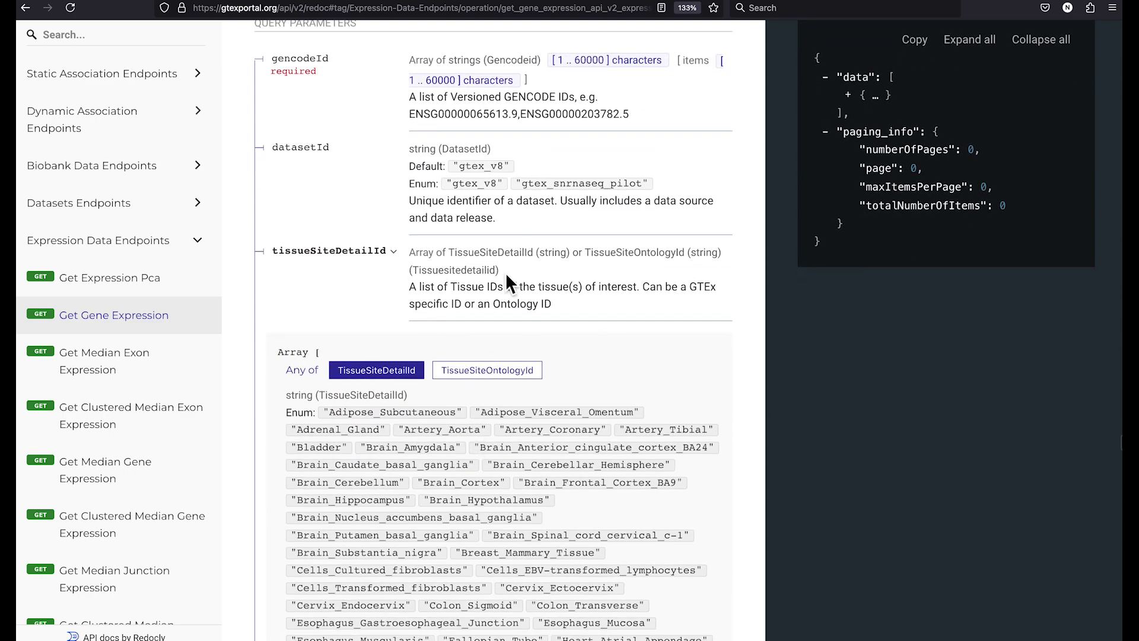
scroll(487, 276, "down", 2)
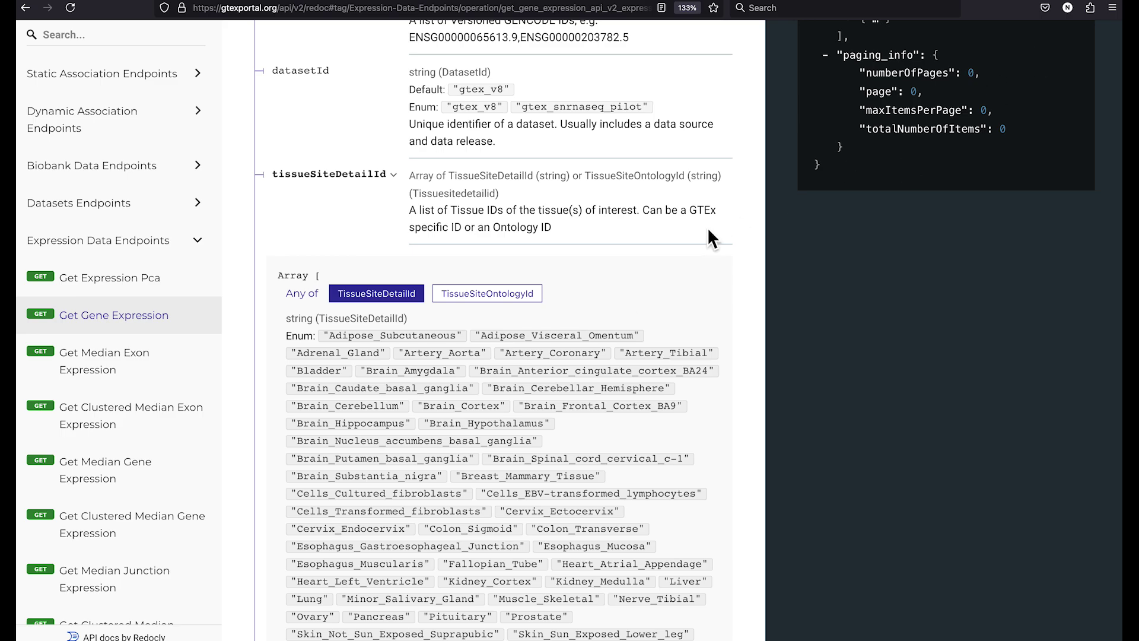
scroll(705, 228, "up", 15)
scroll(724, 220, "down", 12)
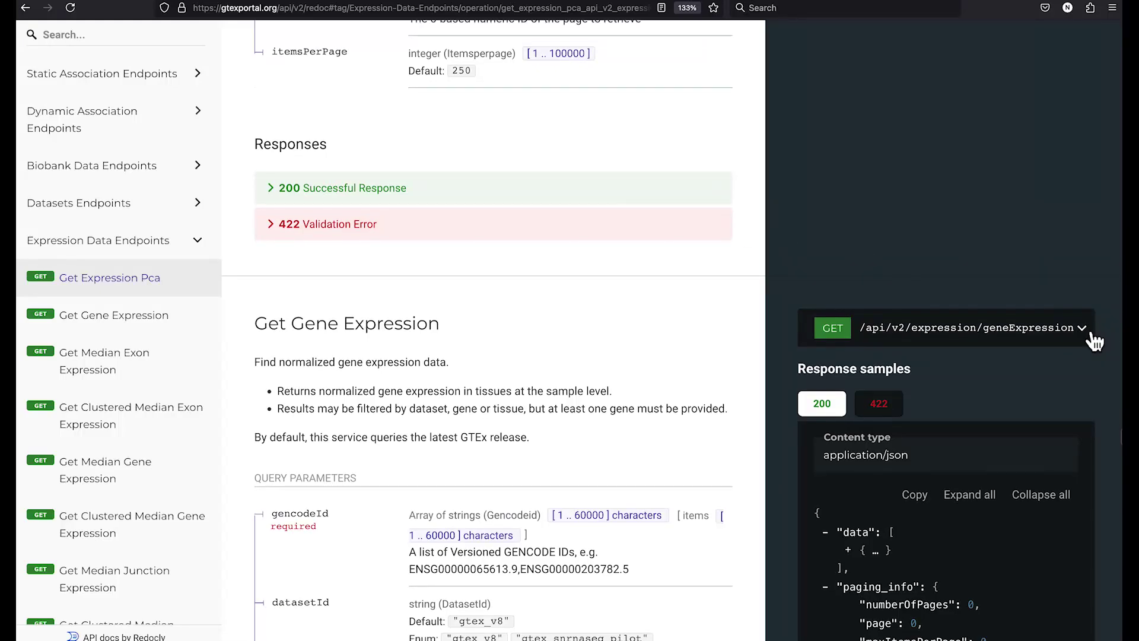
Copy the full geneExpression endpoint URL
left_click(1084, 330)
left_click(1020, 396)
right_click(1020, 396)
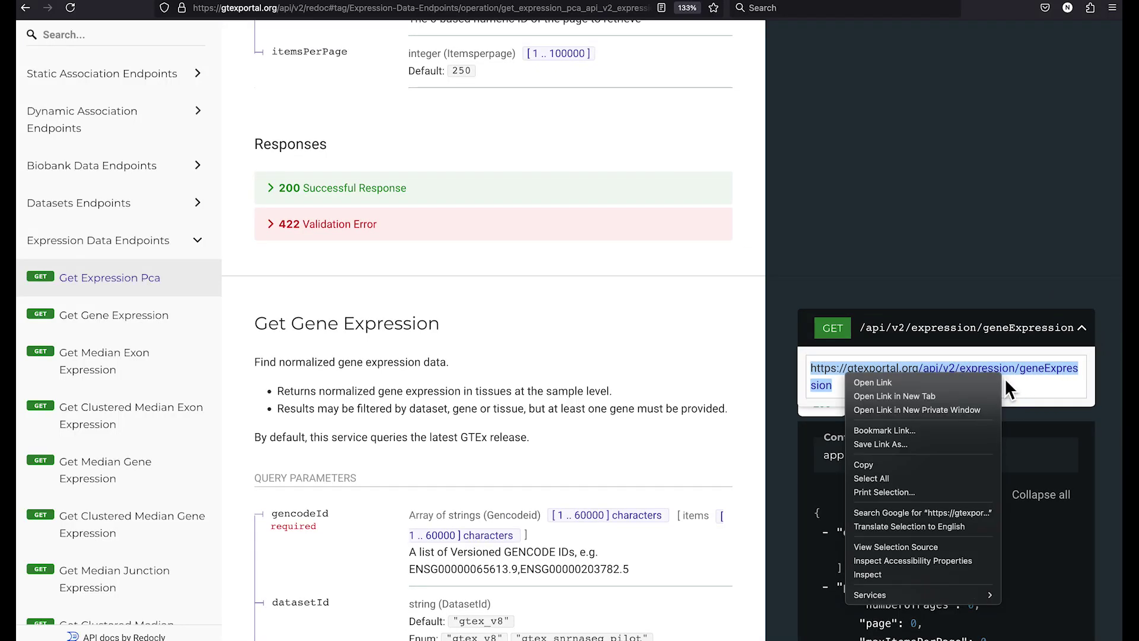
left_click(893, 469)
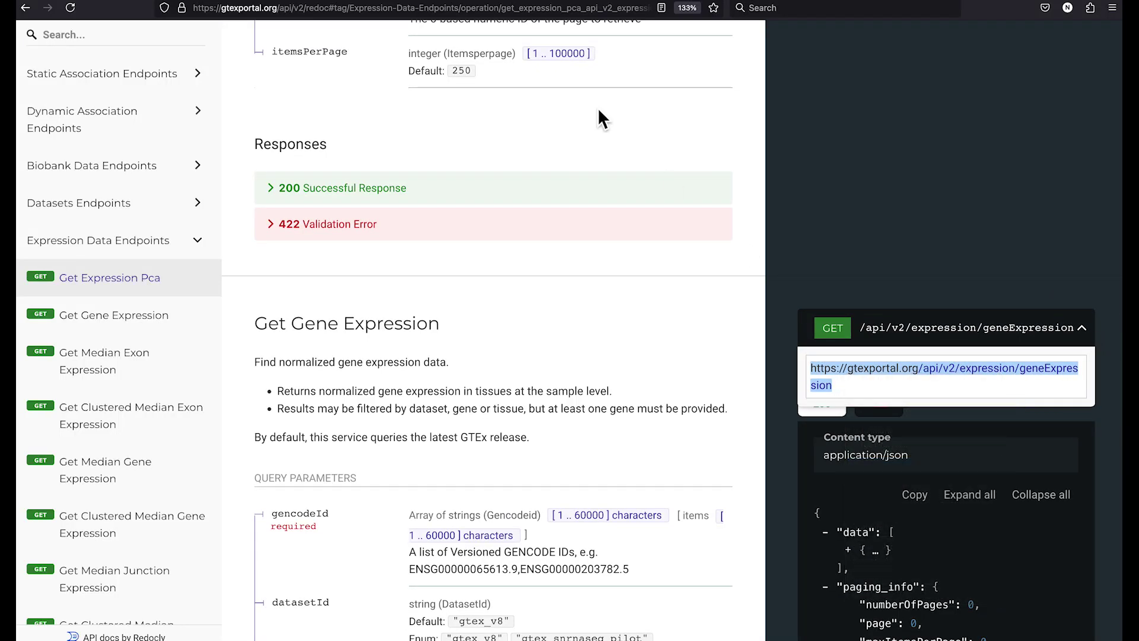
In a private window, load geneExpression with gencodeId=ENSG00000146648.17&tissueSiteDetailId=Lung
key("super+shift+p")
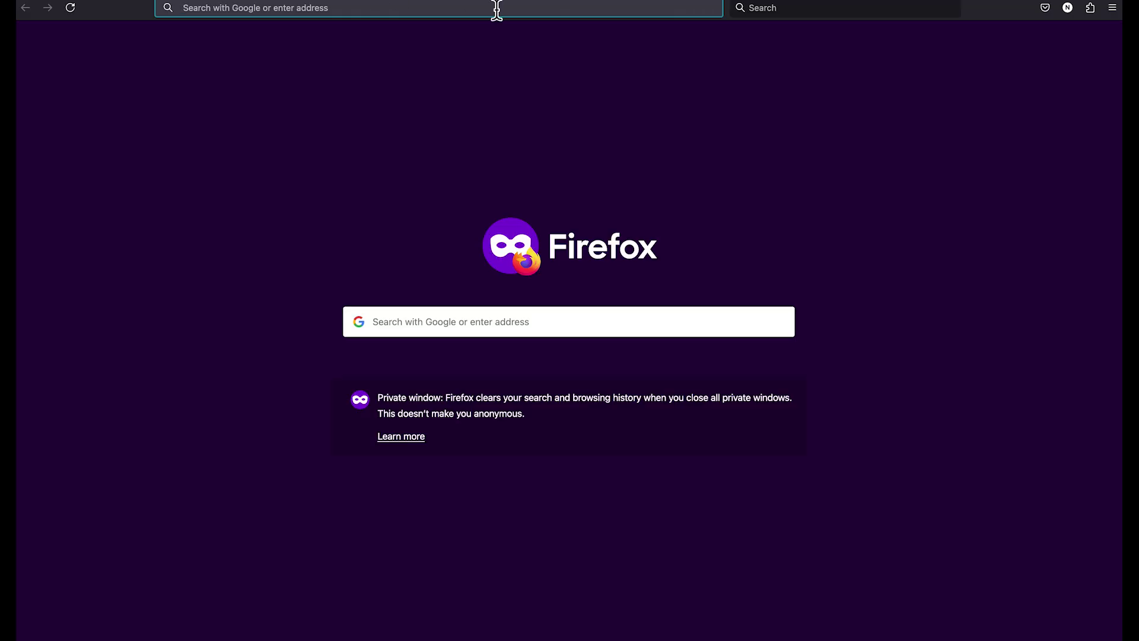
key("super+v")
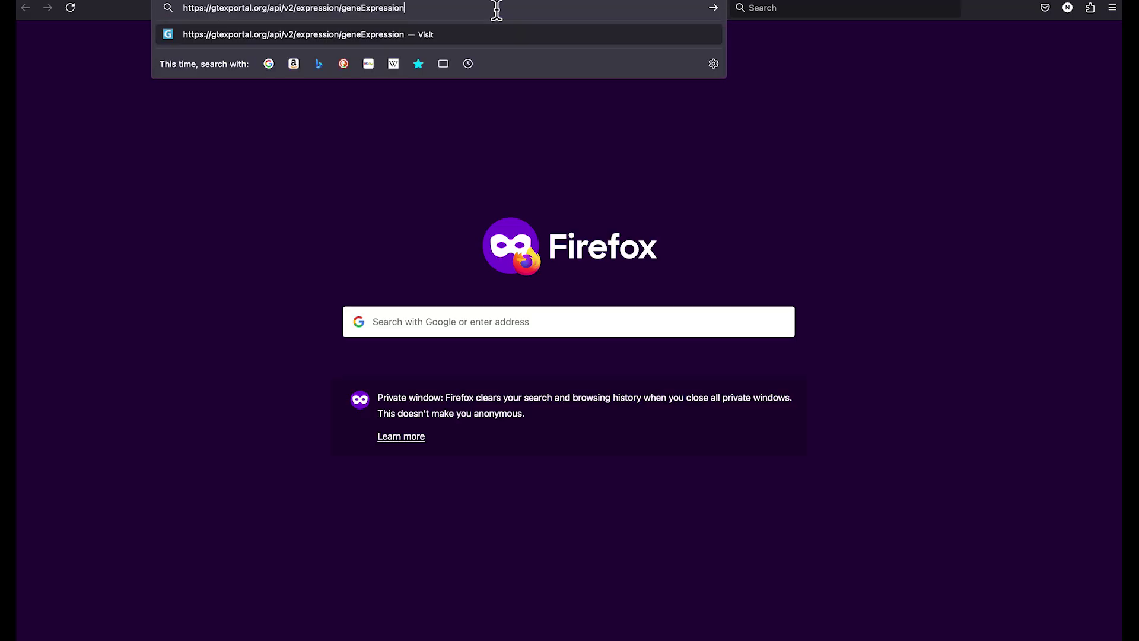
type("?gencodeId")
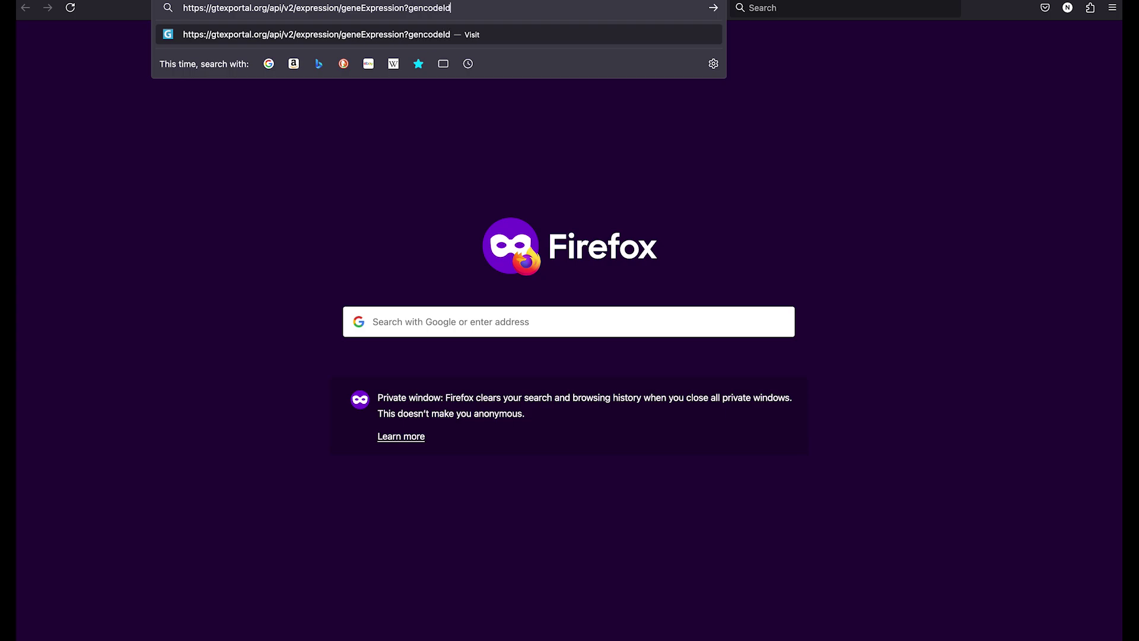
type("\\")
key("super+Tab")
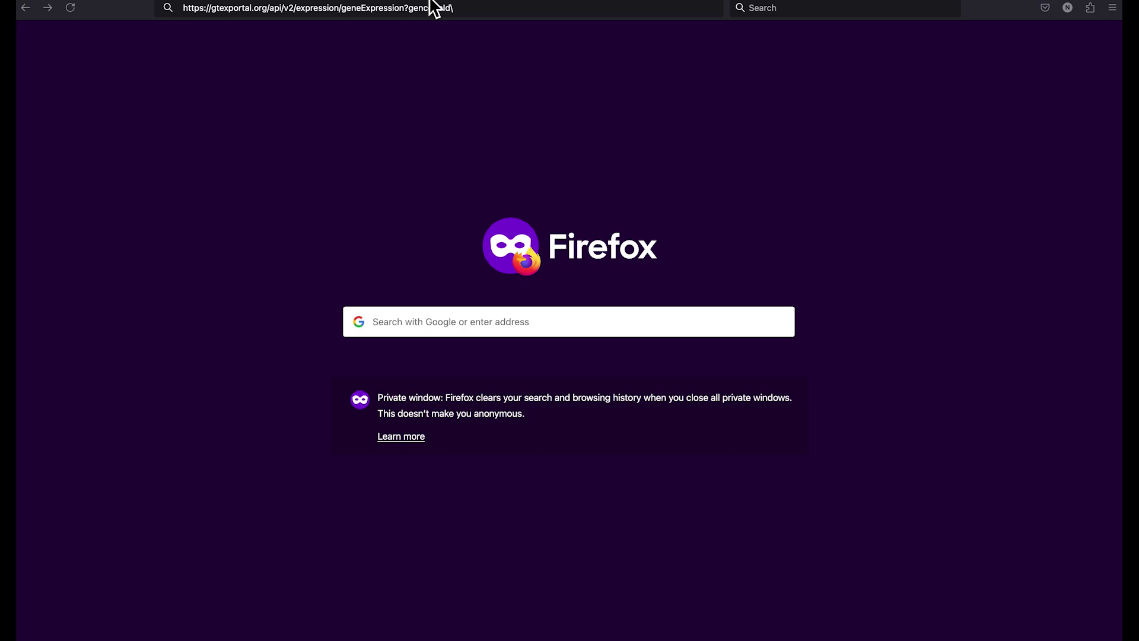
left_click(511, 12)
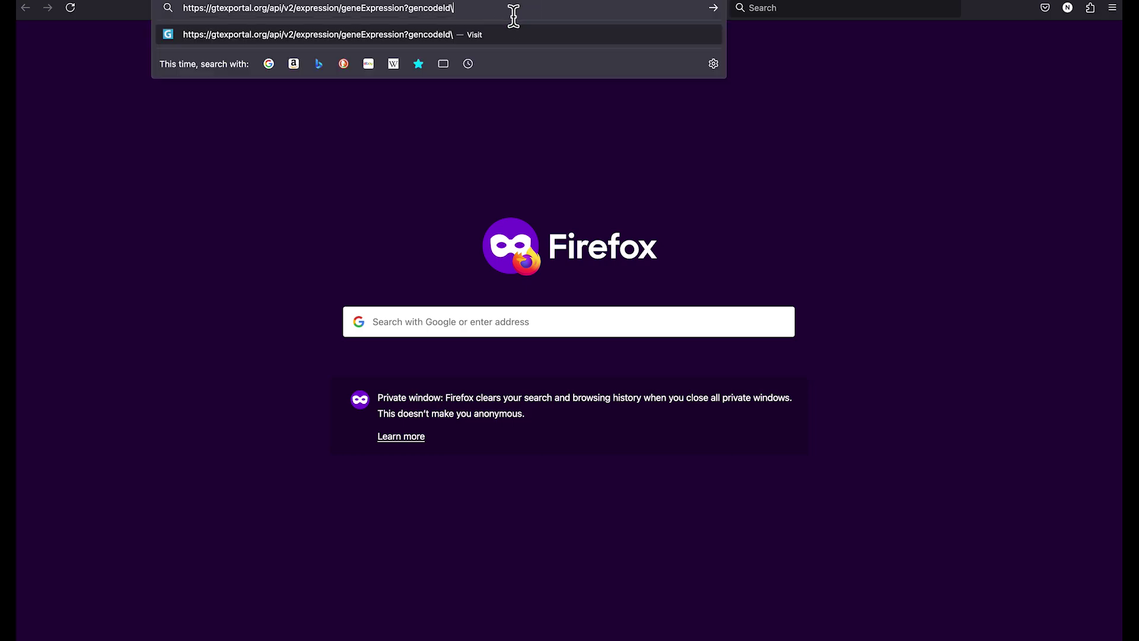
key("BackSpace")
key("super+v")
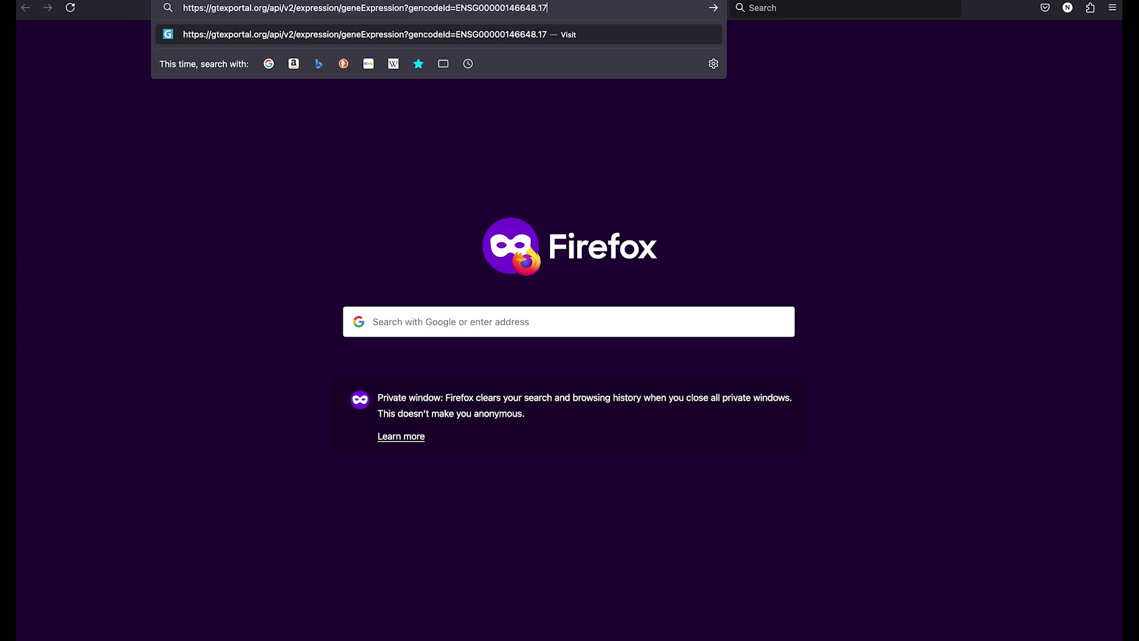
type("&tissueSiteDetailI")
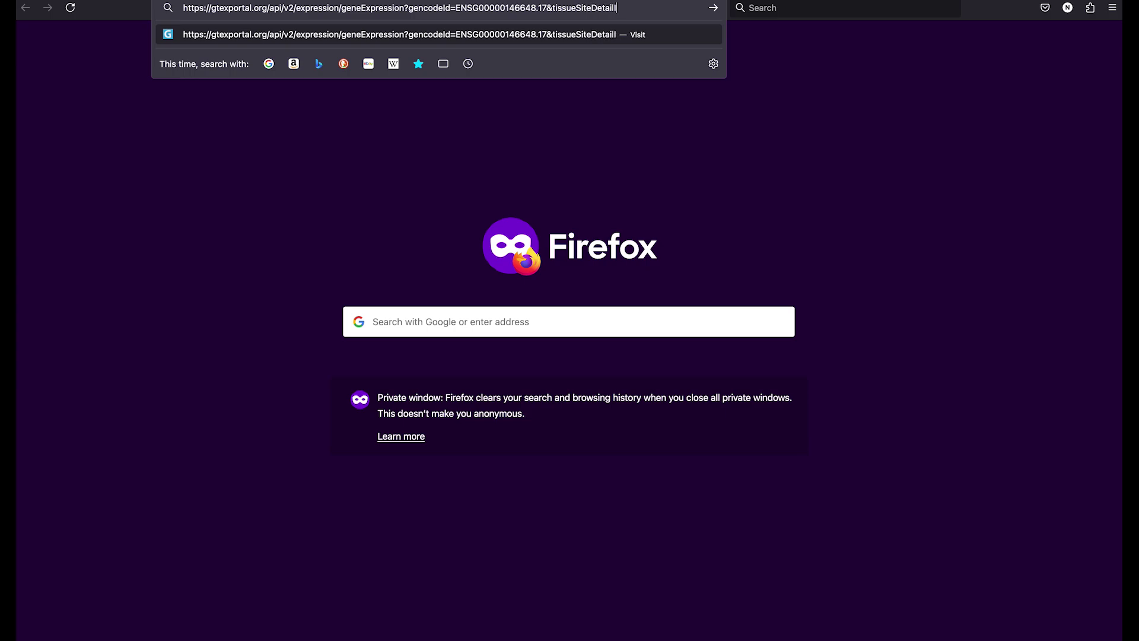
type("d=Lung")
key("Return")
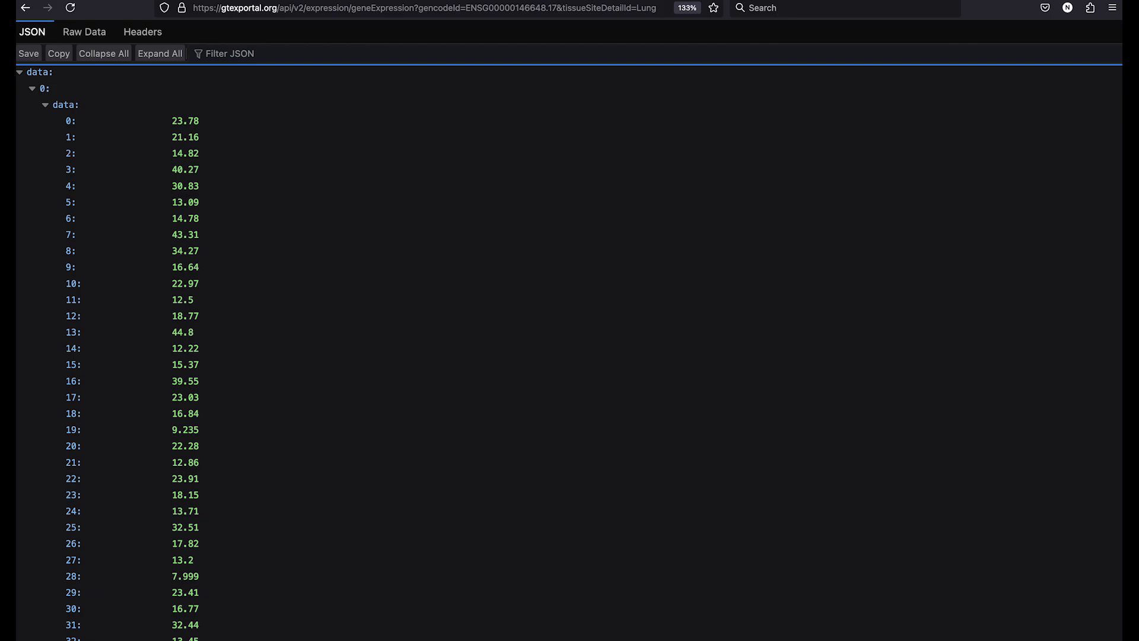
Collapse and re-expand data entry 0 to show Lung expression values 23.78, 21.16, 14.82
left_click(42, 89)
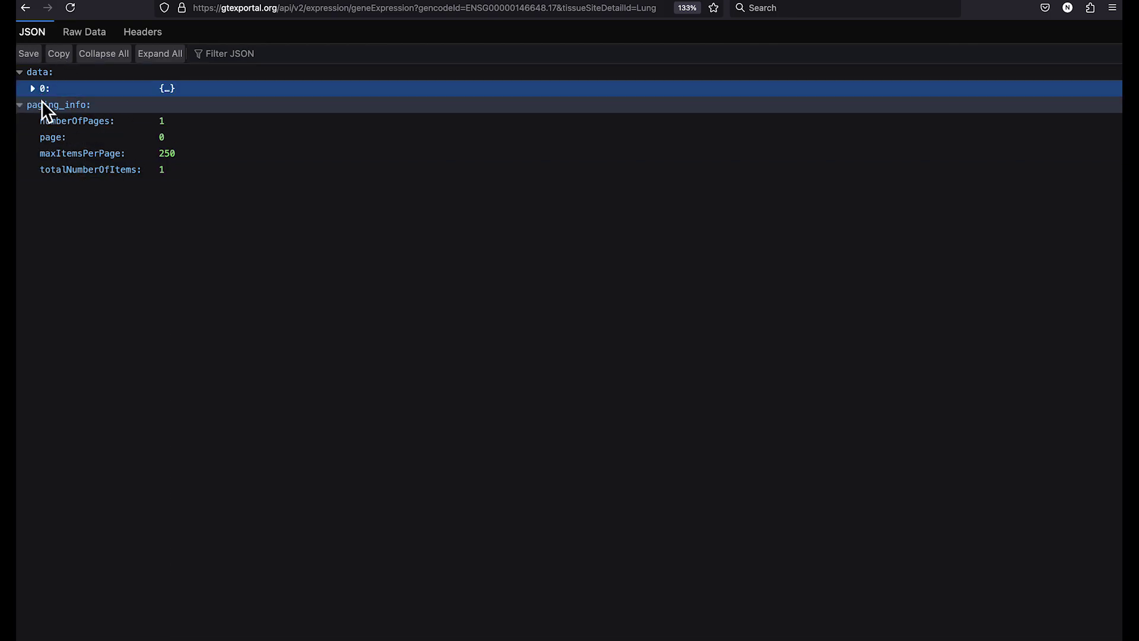
key("Right")
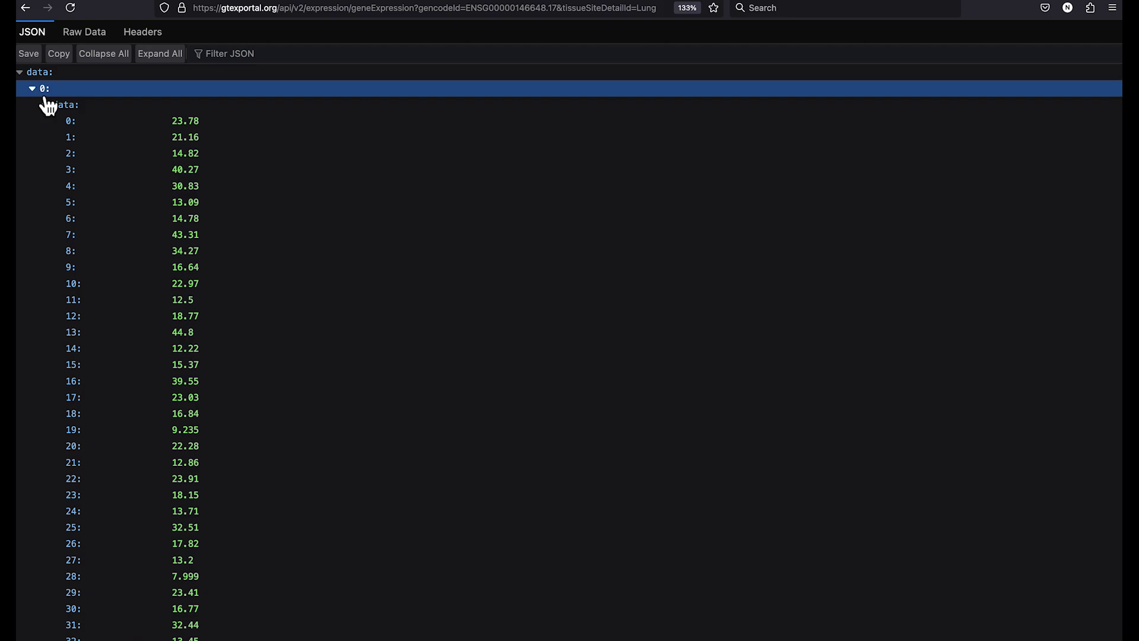